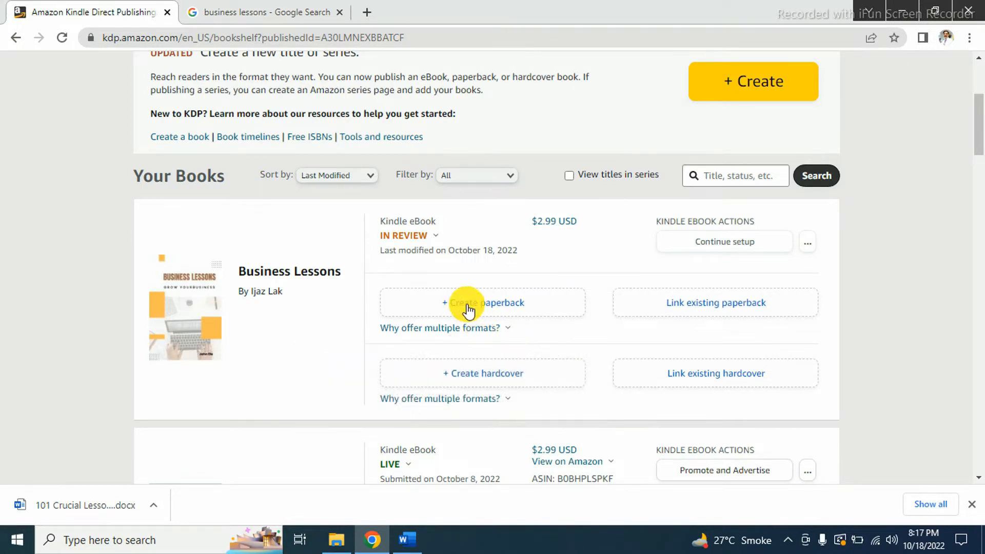
Create a paperback edition of the Business Lessons book and save its prefilled details to continue to the content stage
left_click(468, 309)
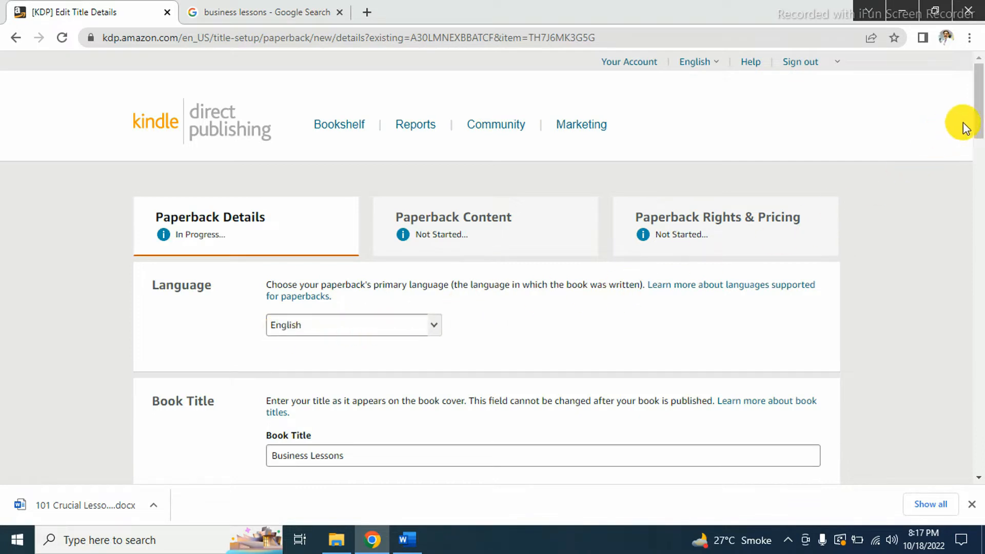
left_click_drag(977, 128, 956, 426)
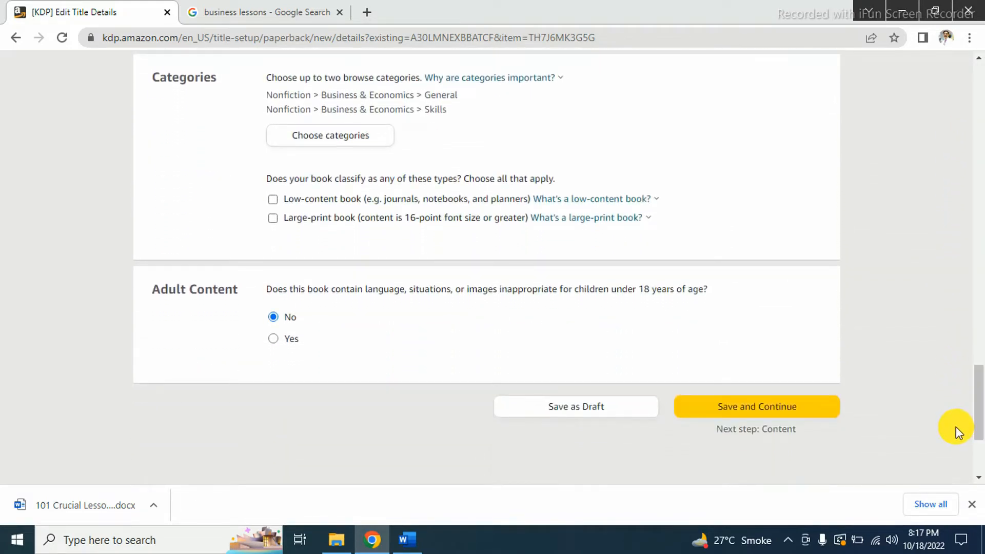
left_click(754, 408)
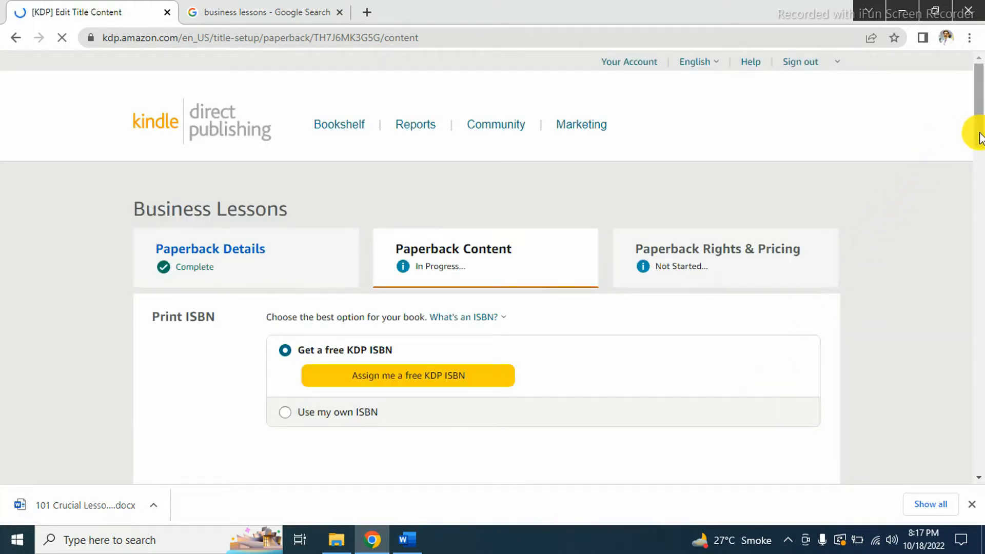
Assign a free KDP ISBN to the paperback and highlight the assigned ISBN
left_click_drag(974, 132, 973, 169)
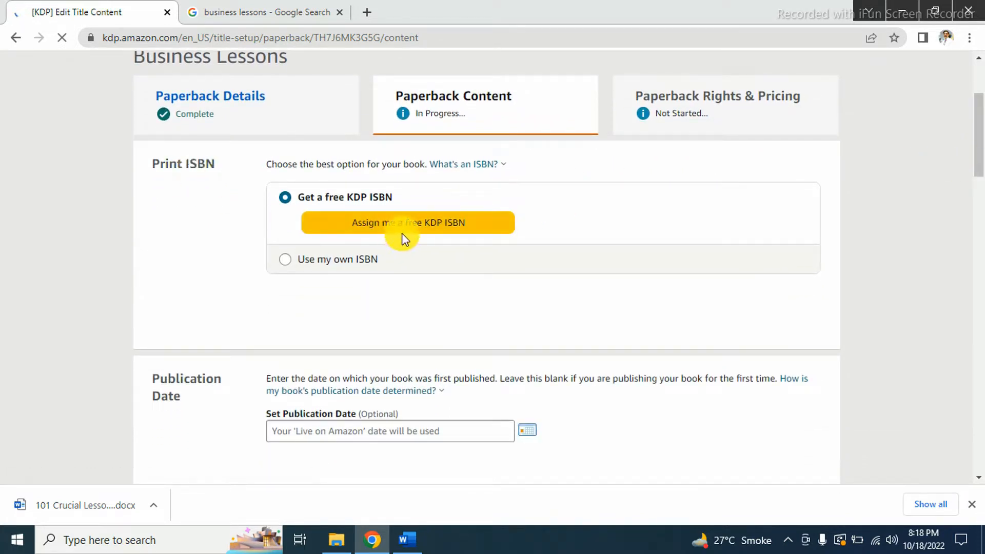
left_click(455, 233)
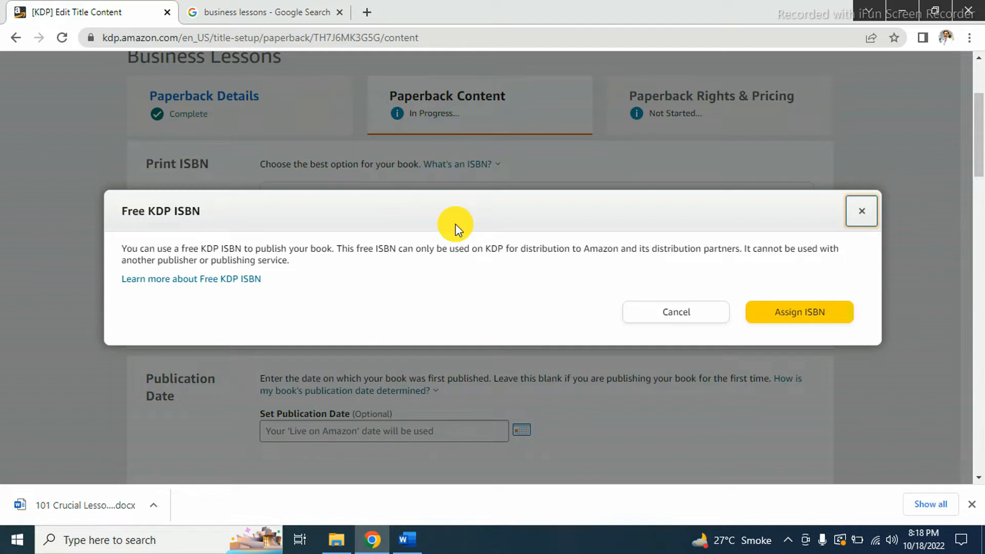
left_click(799, 314)
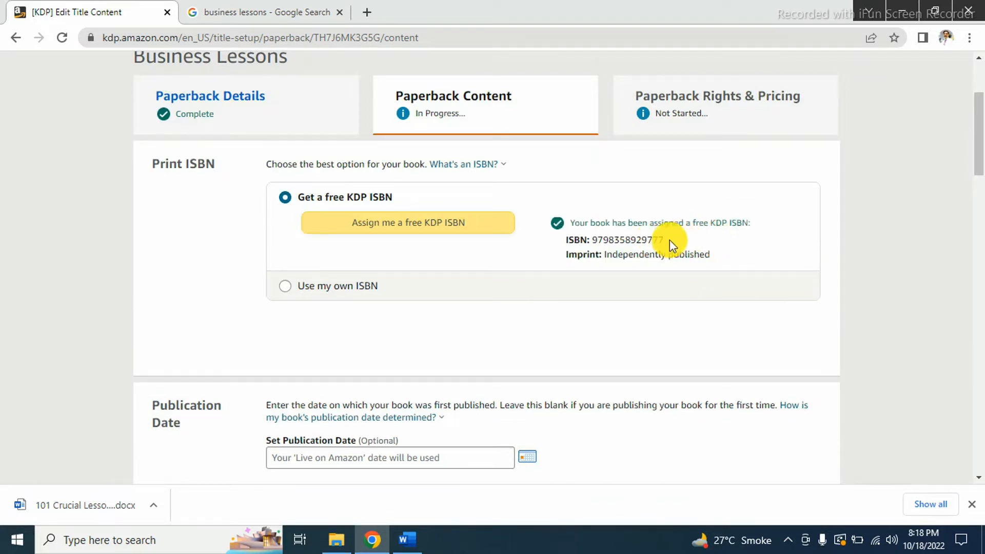
left_click_drag(669, 239, 560, 240)
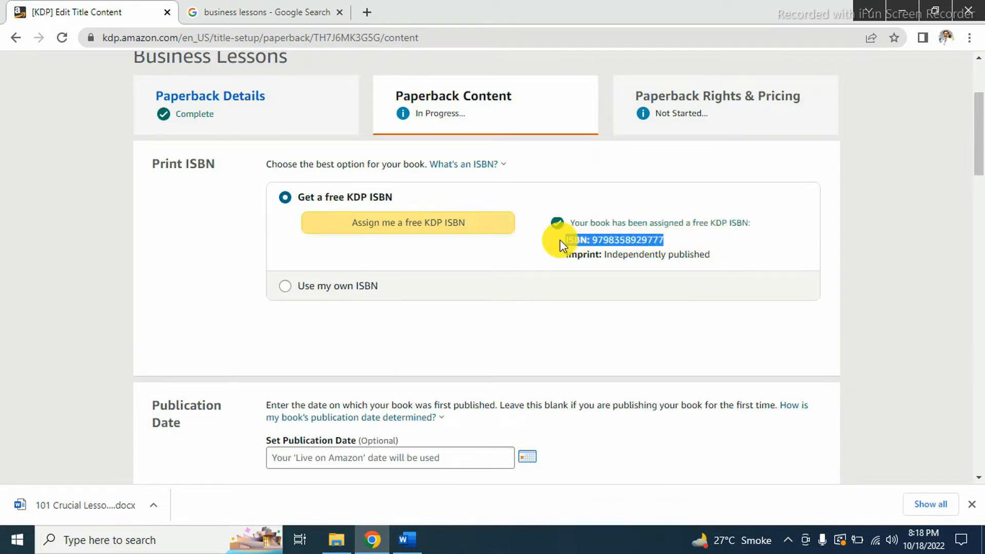
Review the paperback's print options down to the manuscript section, and open iLovePDF's Word to PDF converter in a new browser tab
left_click_drag(974, 156, 973, 202)
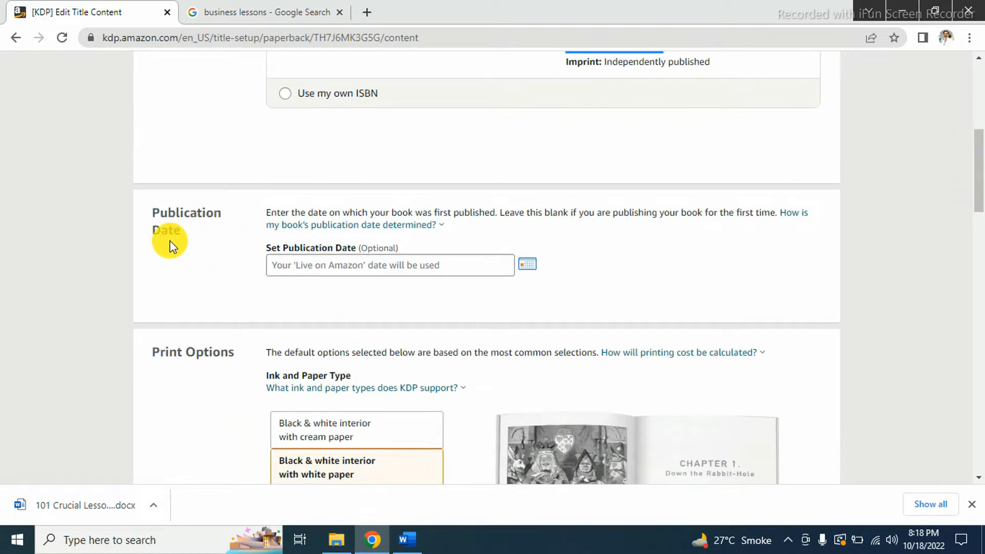
left_click_drag(977, 200, 974, 356)
scroll(769, 228, "down", 1)
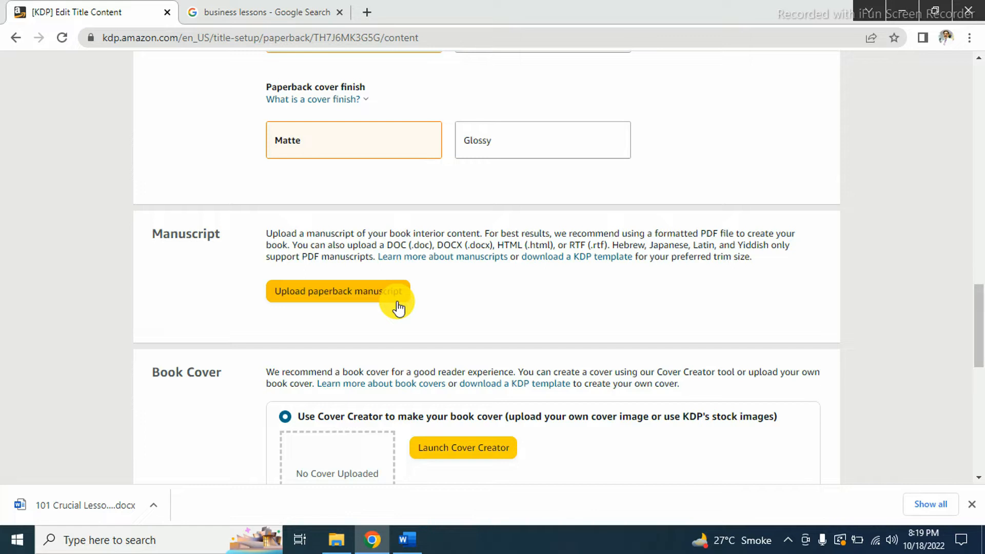
left_click(368, 11)
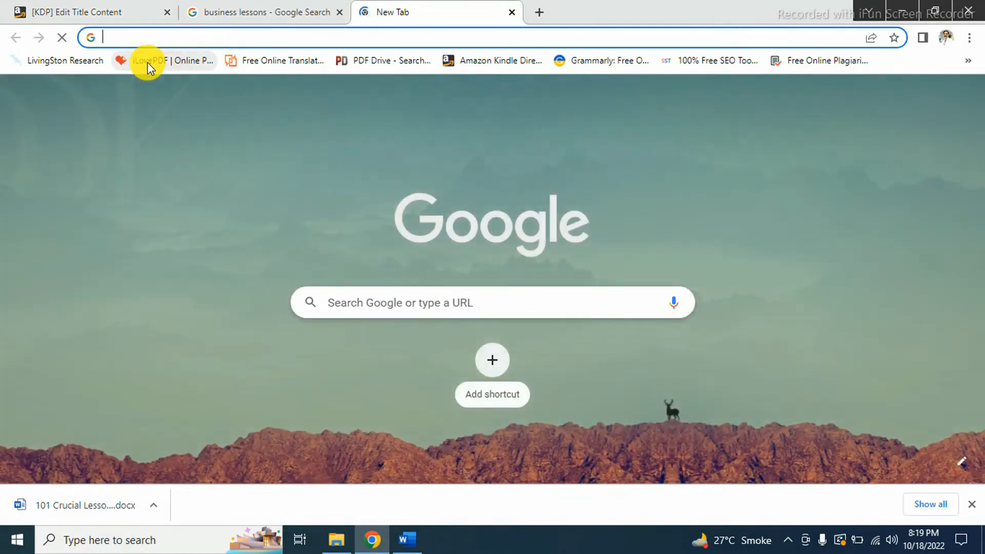
left_click(147, 62)
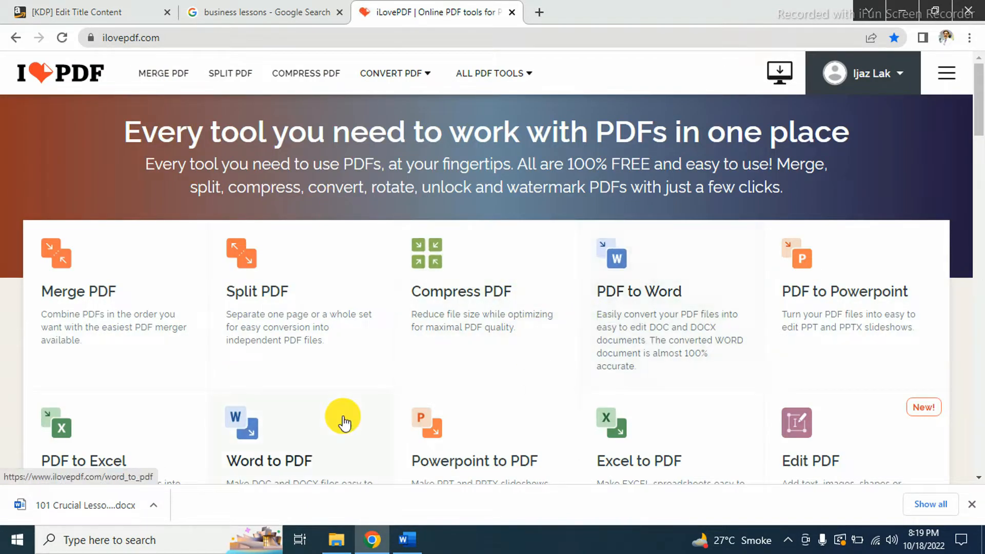
left_click(264, 464)
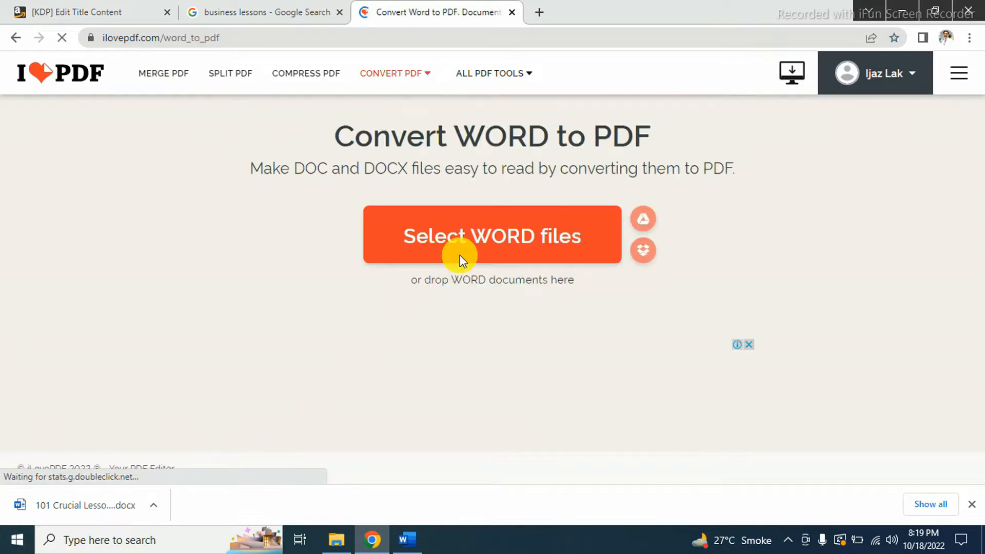
Convert the Word file Business Lesson2 from the Desktop folder to PDF
left_click(462, 248)
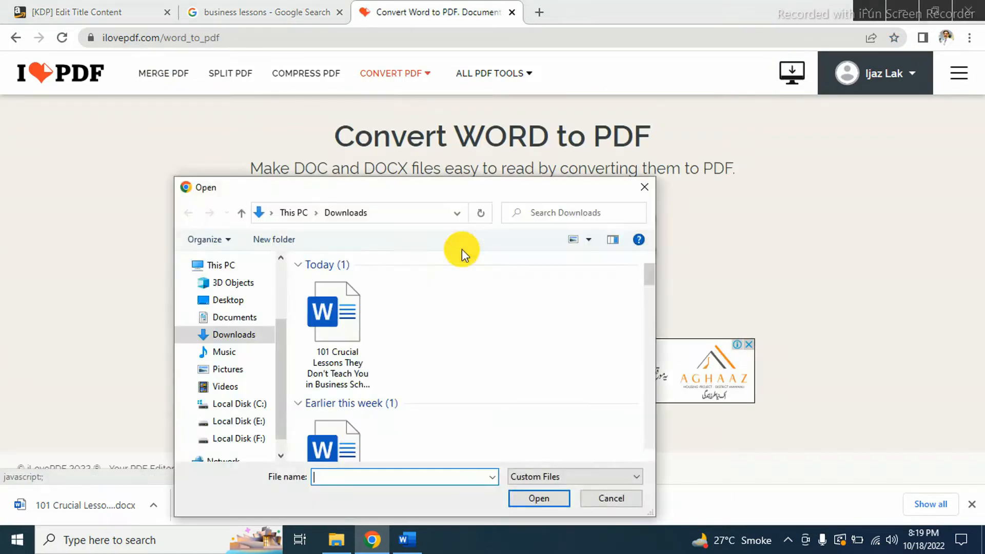
left_click(241, 302)
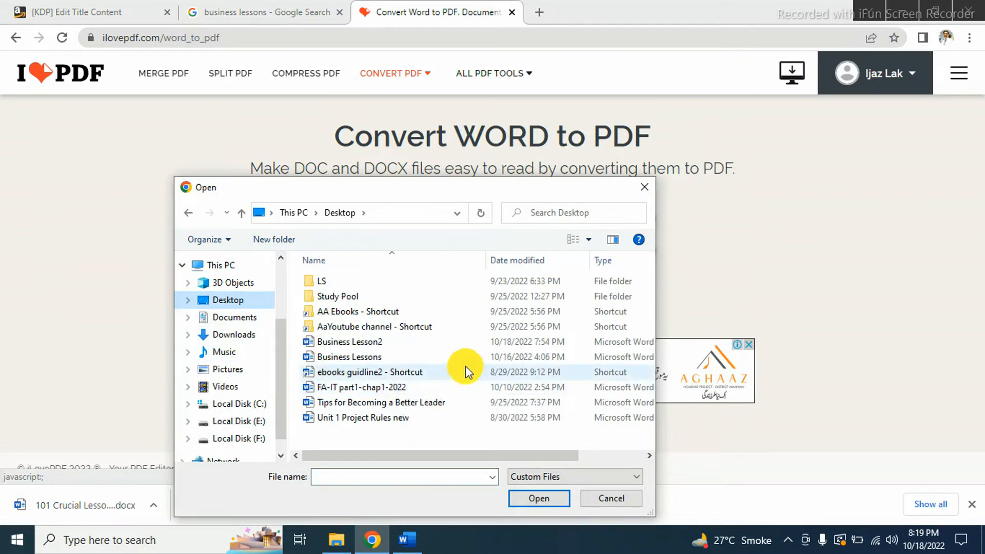
left_click(374, 341)
left_click(535, 500)
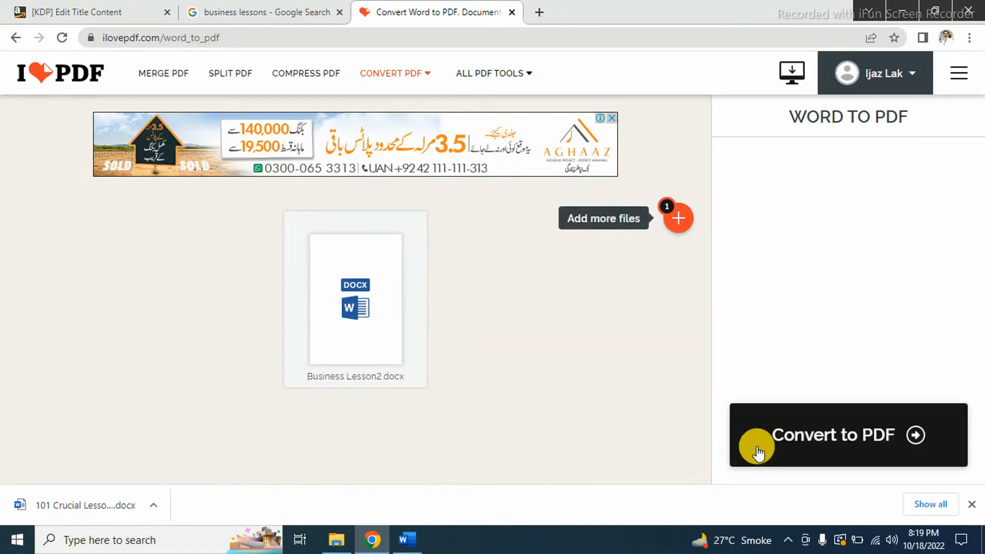
left_click(757, 447)
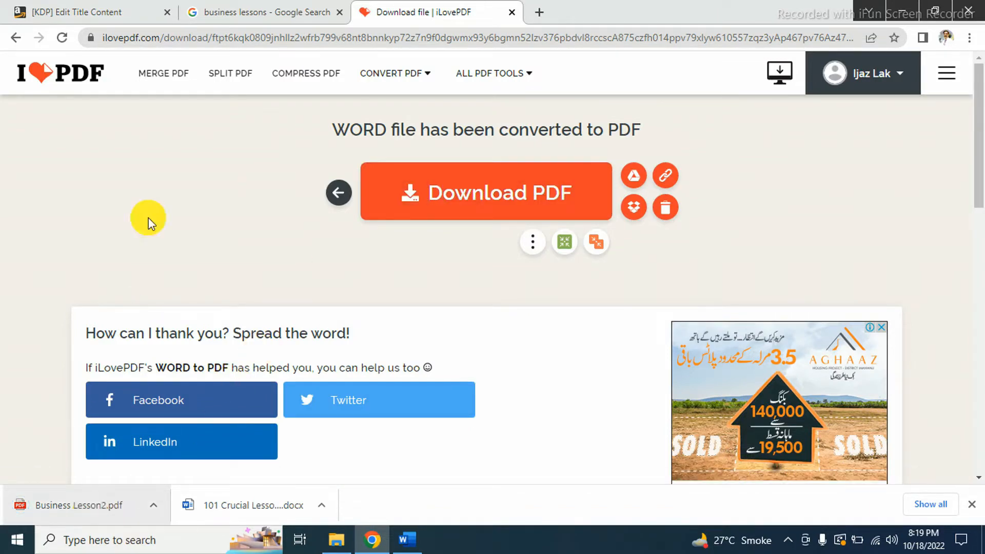
Return to the KDP content page and upload the Business Lesson2 PDF from Downloads as the paperback manuscript
left_click(136, 14)
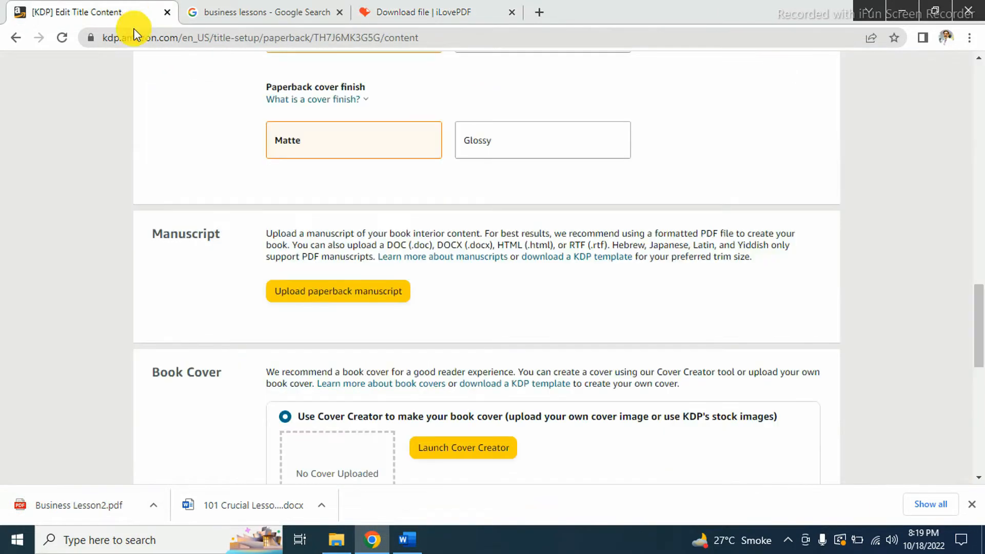
left_click(296, 295)
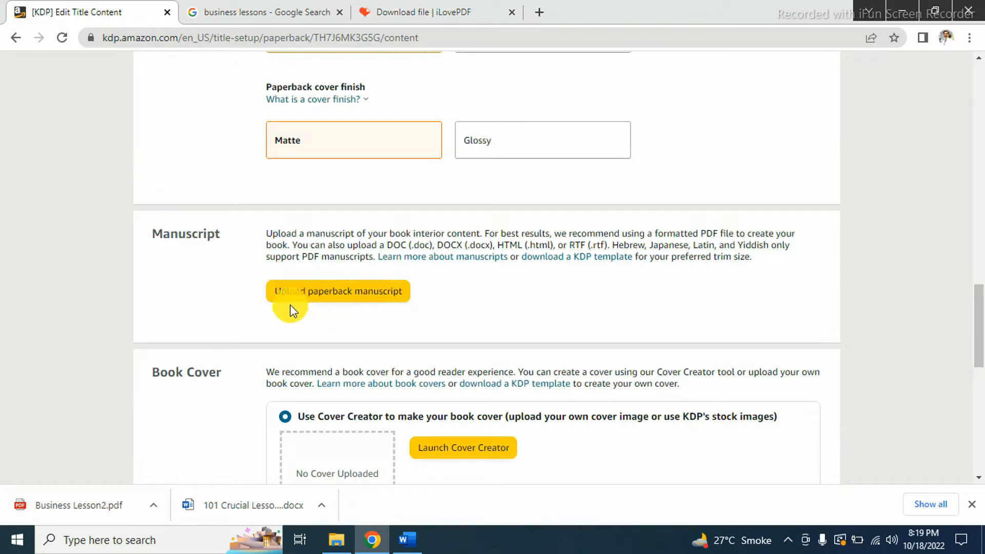
left_click(356, 290)
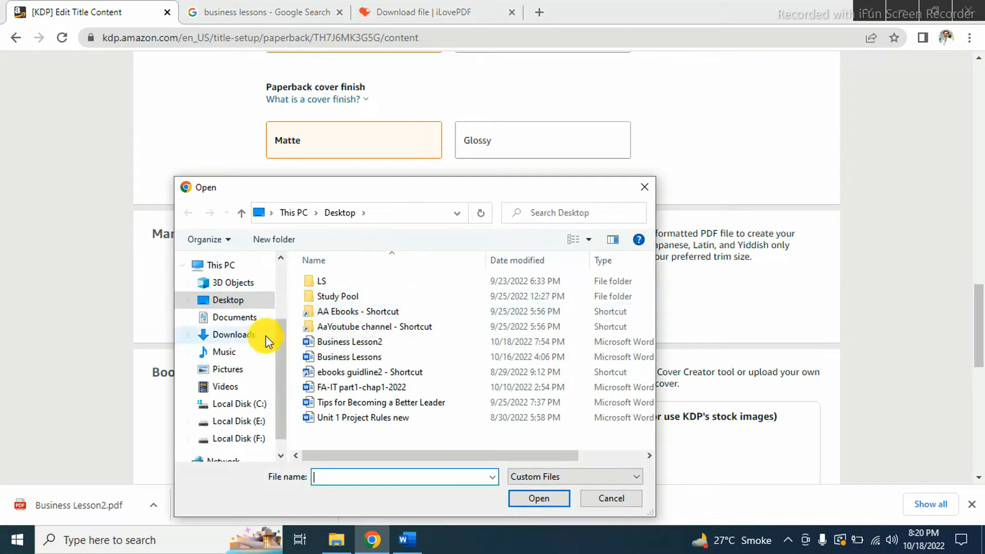
left_click(247, 338)
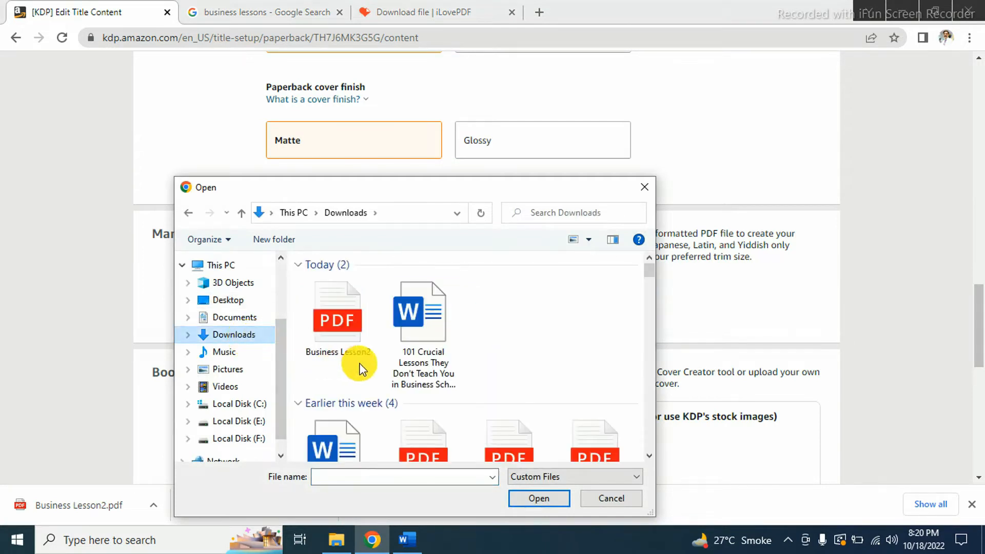
left_click(346, 328)
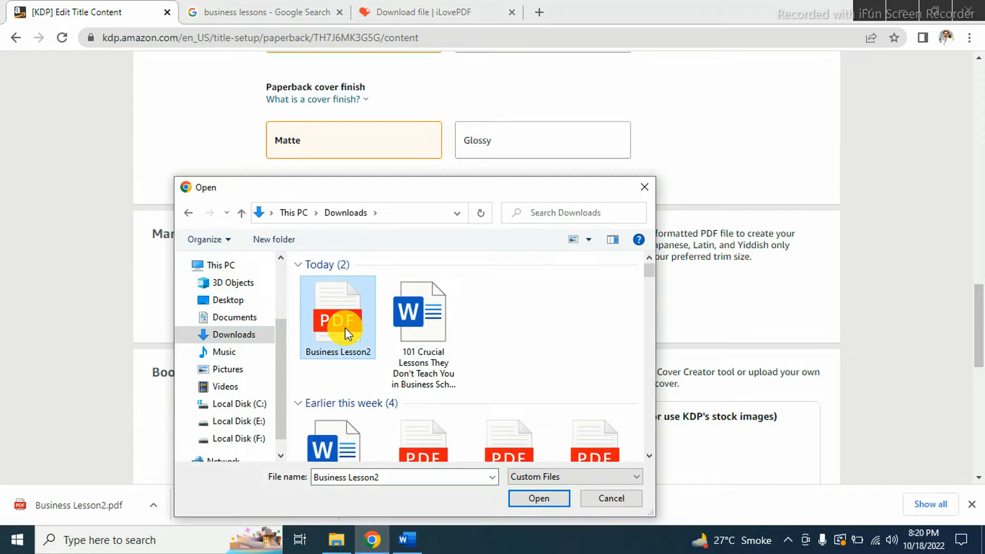
left_click(542, 502)
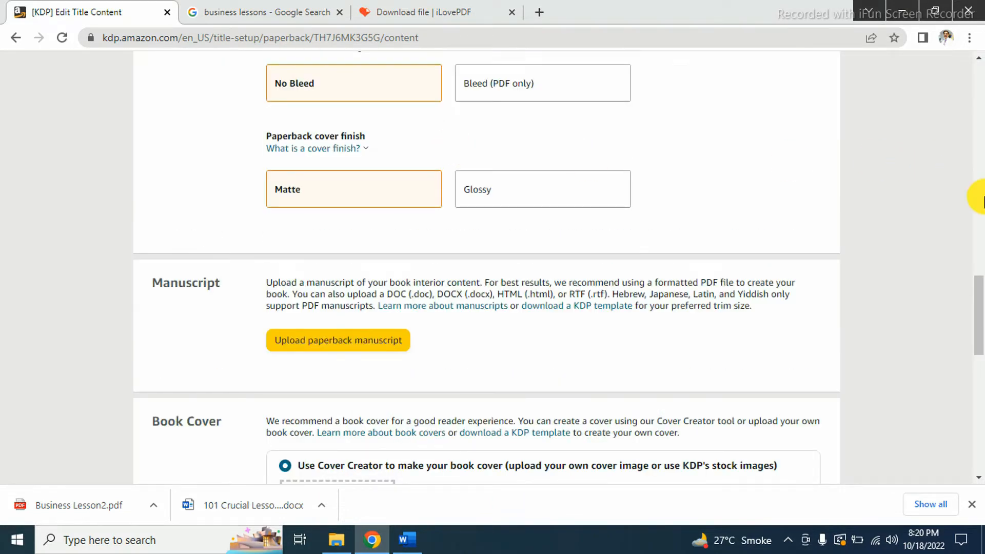
Launch Cover Creator for the book cover and load the second image named 125 from the computer's Downloads folder
mouse_move(978, 313)
left_mouse_down()
mouse_move(976, 354)
mouse_move(976, 330)
left_mouse_up()
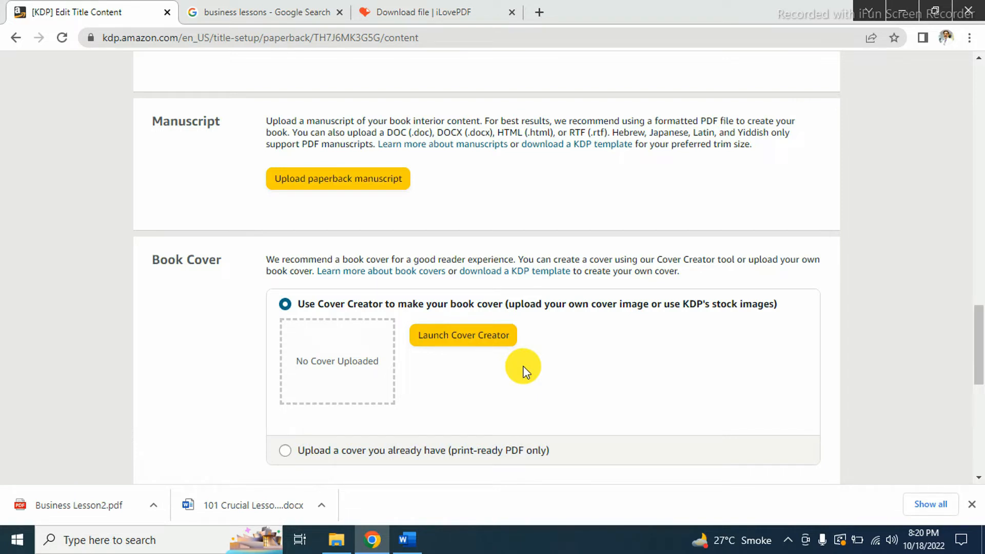
left_click(463, 344)
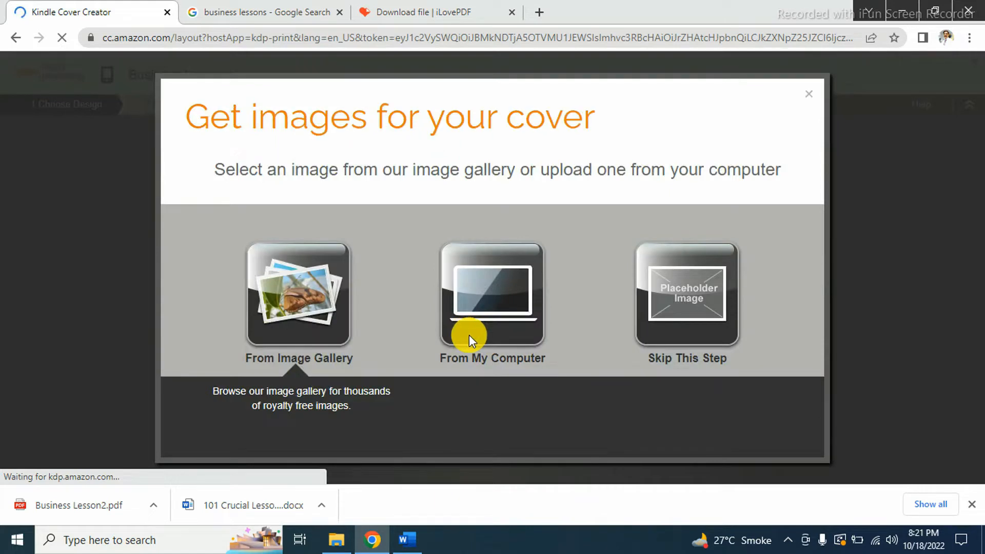
left_click(469, 338)
left_click(608, 497)
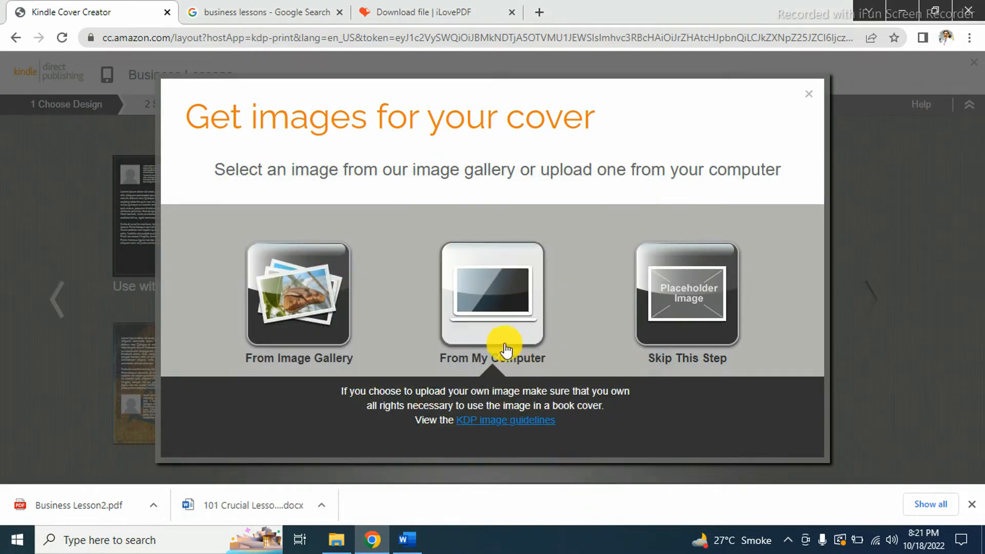
left_click(486, 315)
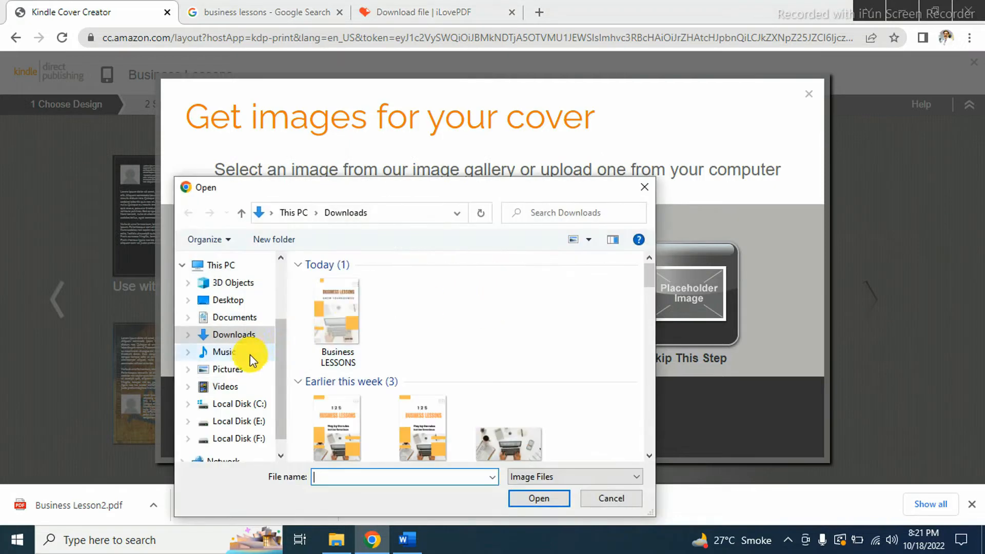
left_click(242, 336)
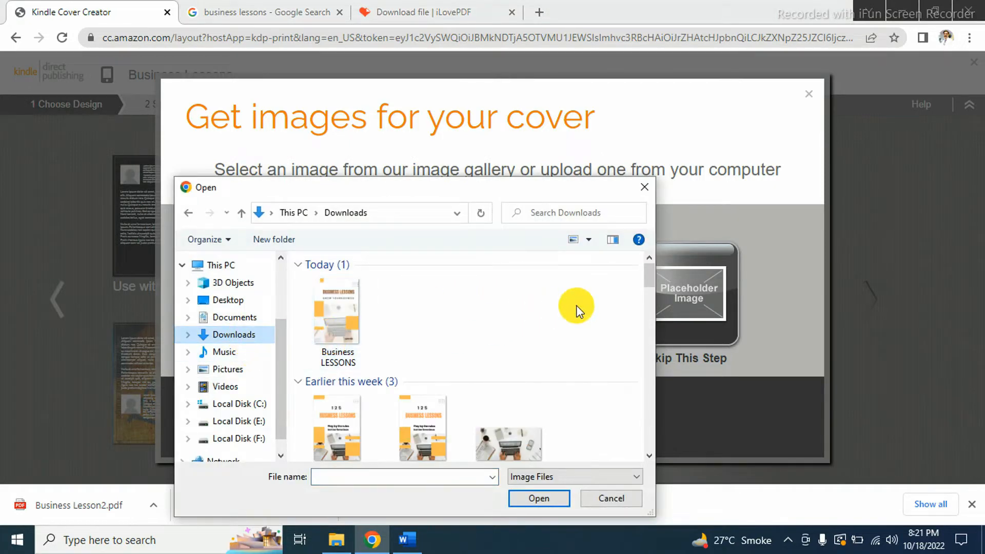
scroll(648, 282, "down", 2)
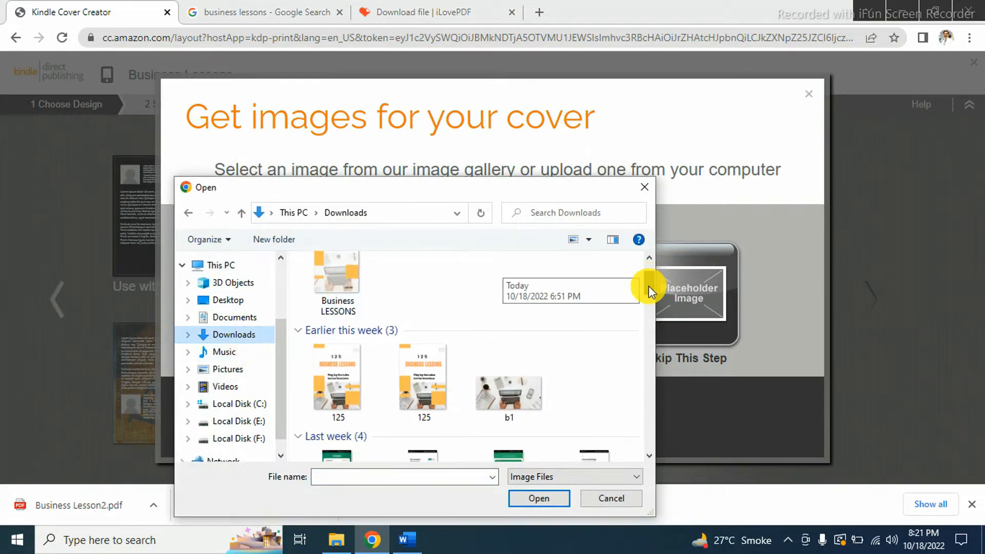
left_click(424, 389)
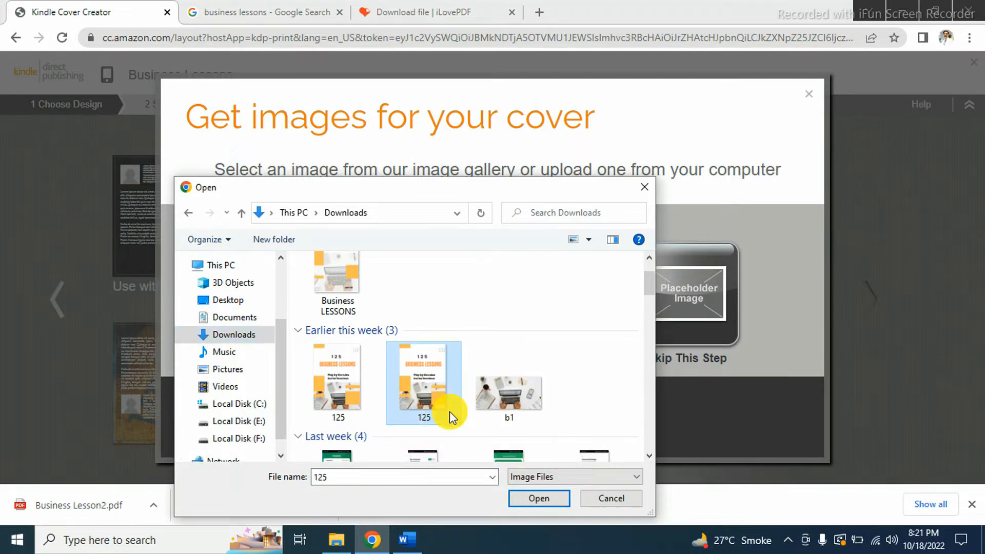
left_click(550, 500)
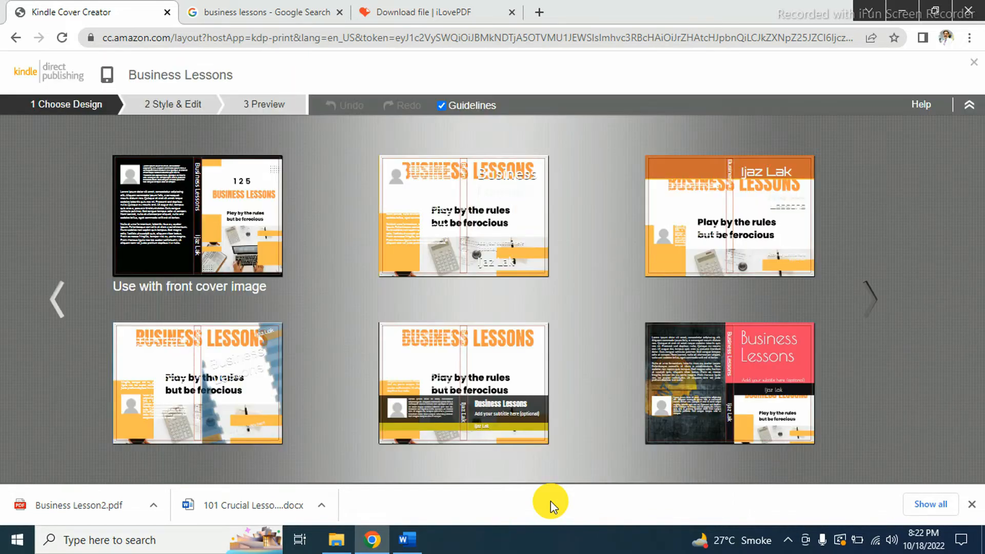
Choose the "Use with front cover image" design and delete both placeholder texts on its back cover
mouse_move(172, 216)
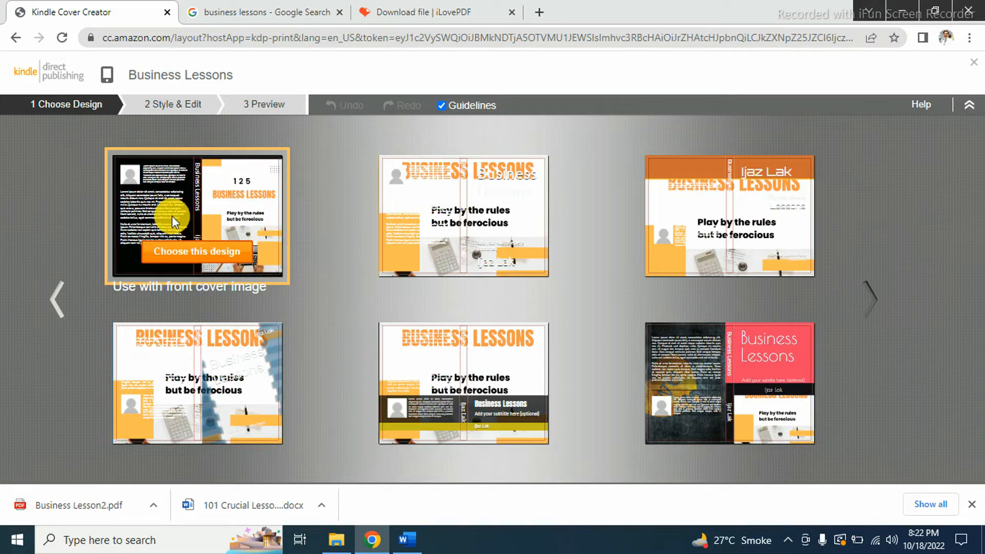
left_click(183, 260)
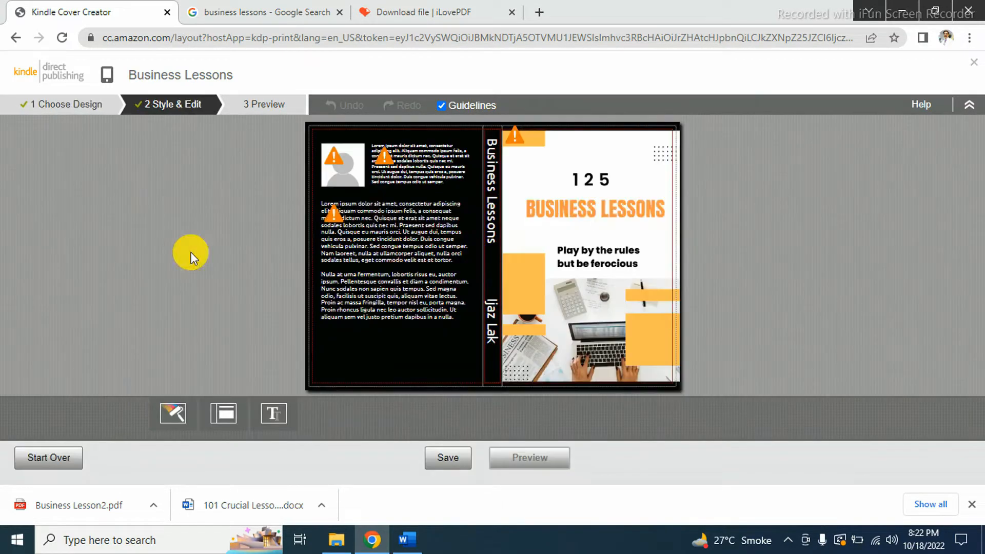
left_click(392, 284)
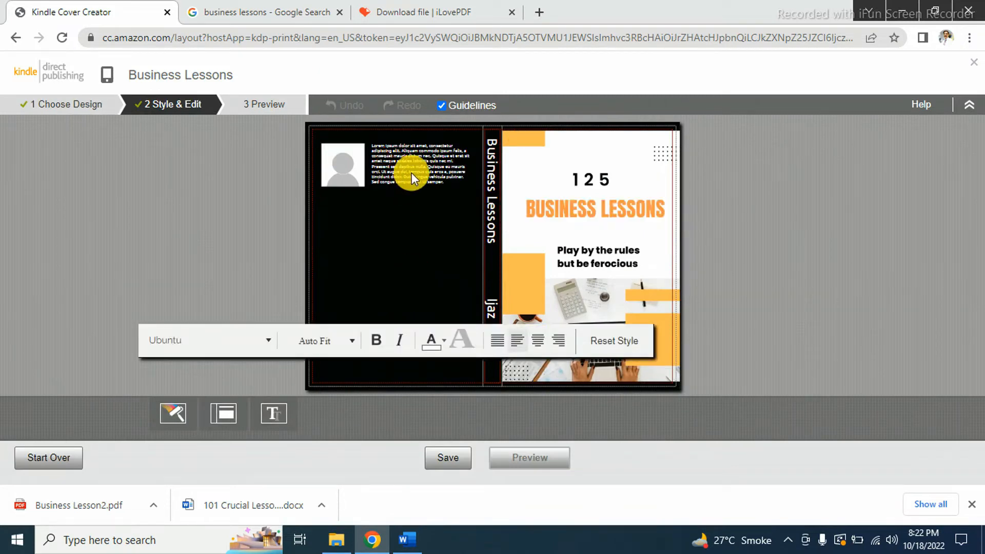
key("ctrl+a")
key("Delete")
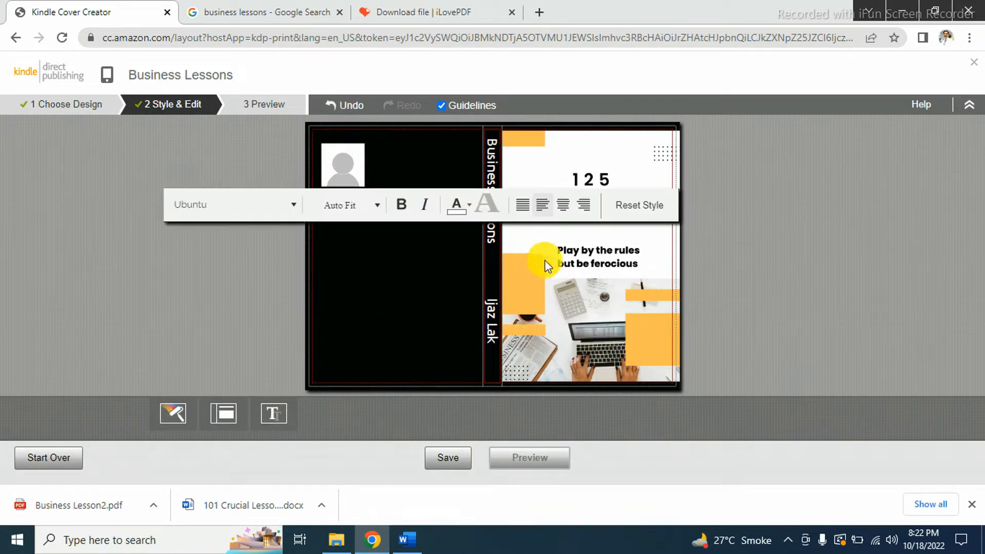
left_click(574, 269)
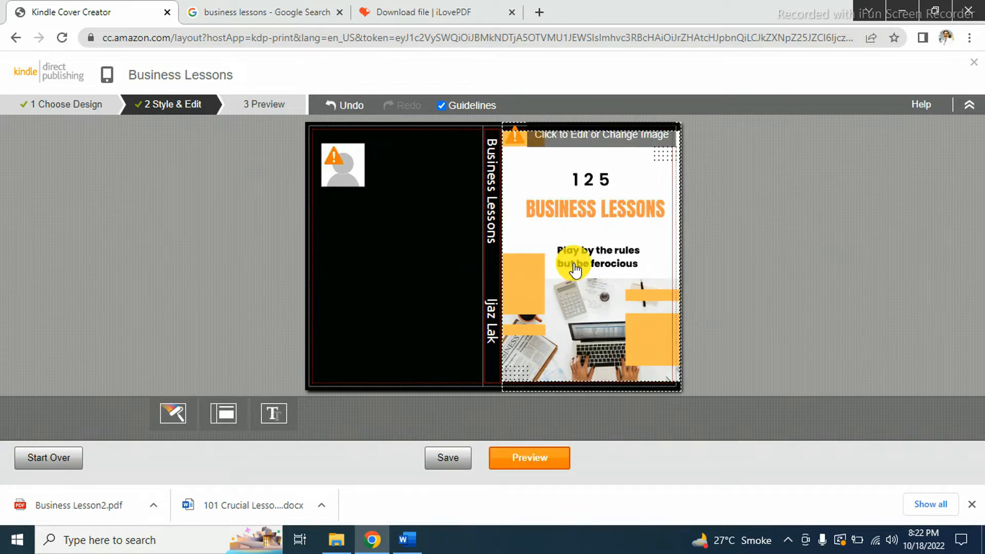
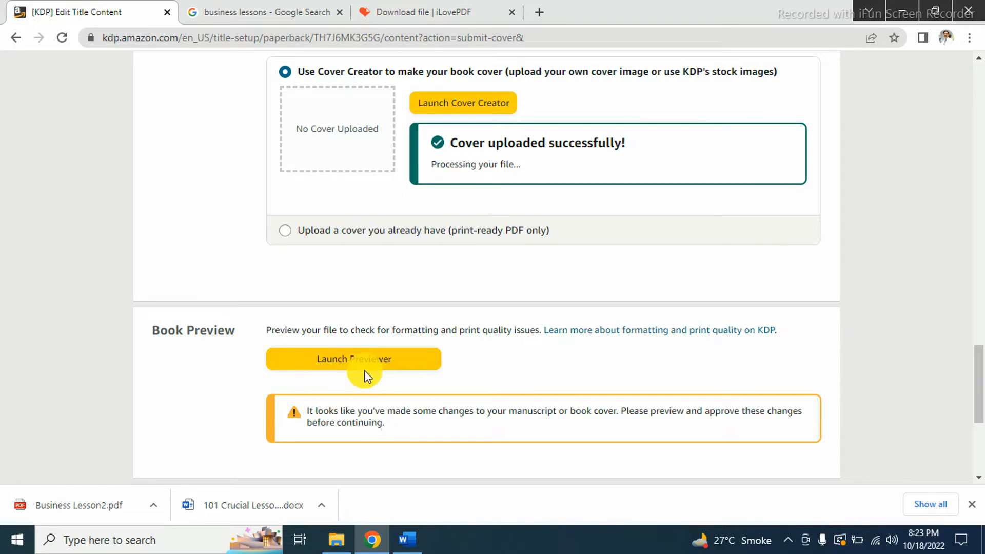
Launch the print previewer for the paperback and approve the proof of the manuscript and cover
left_click(369, 359)
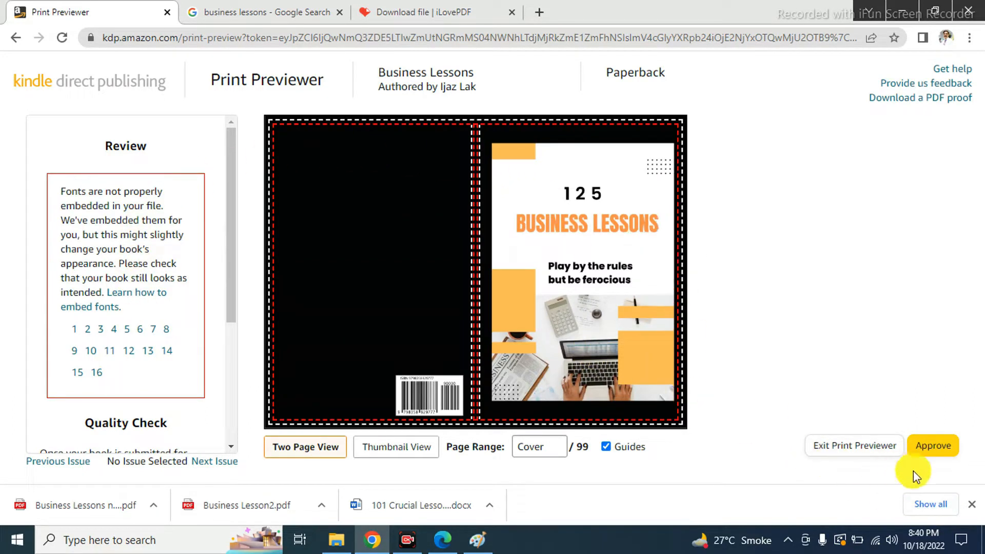
left_click(938, 465)
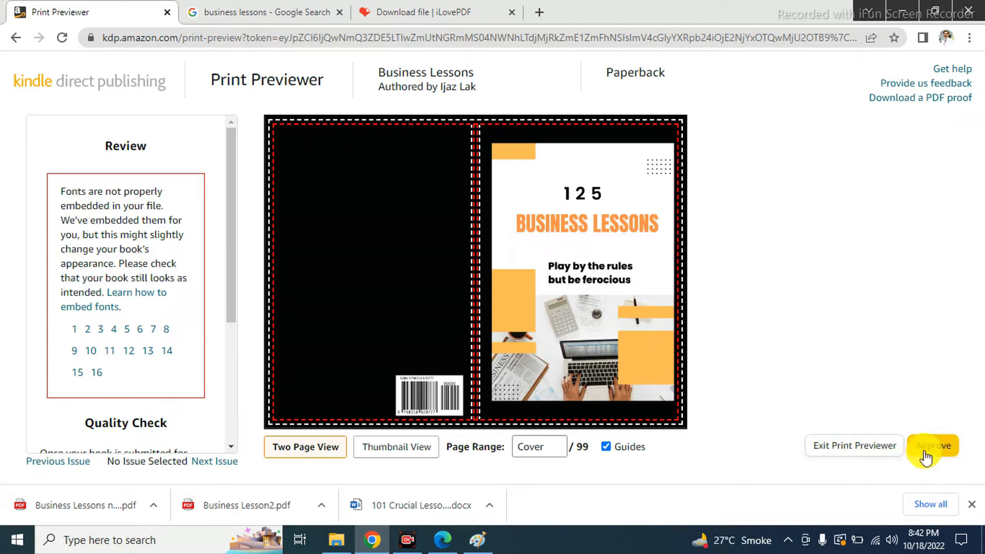
left_click(926, 457)
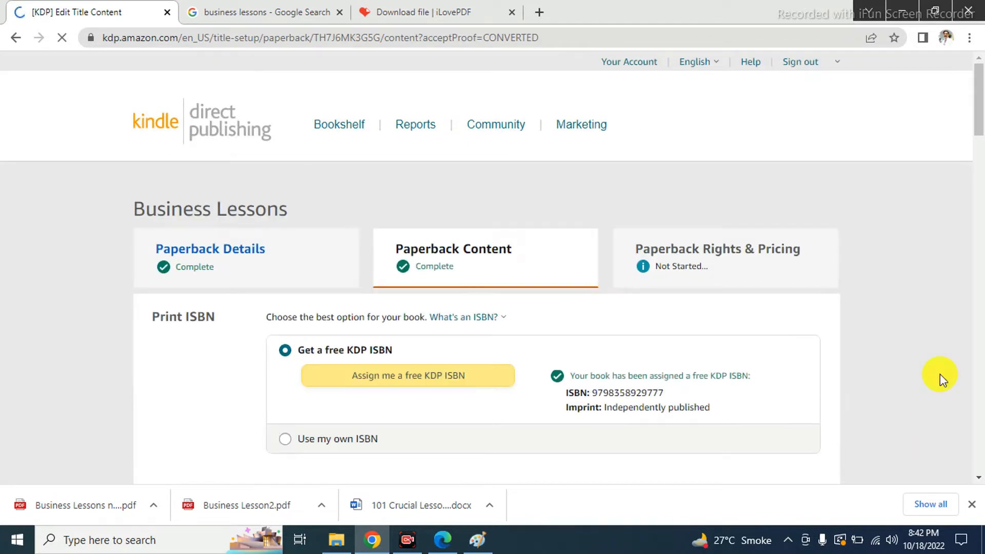
Review the paperback's printing cost summary, then save the content page and continue to pricing
left_click_drag(974, 117, 946, 450)
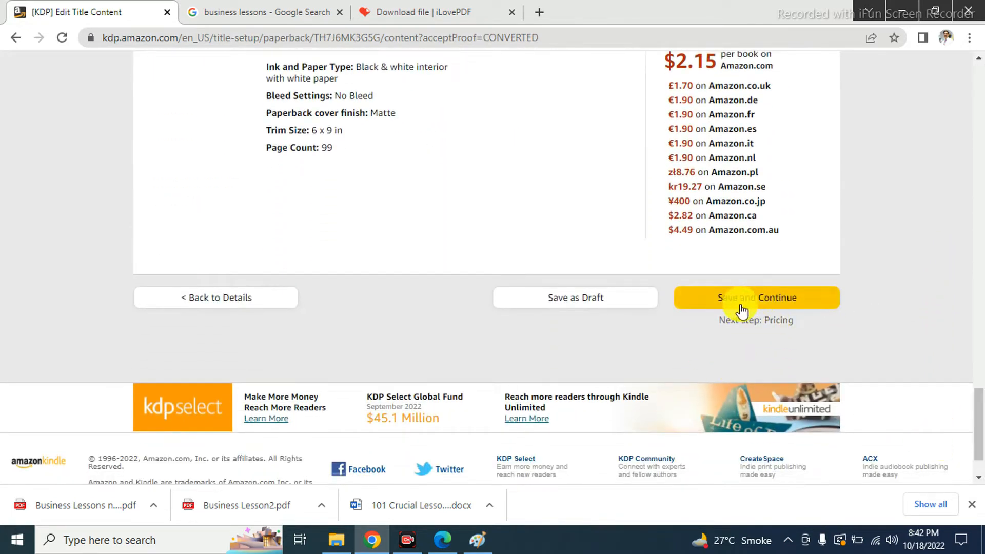
left_click_drag(976, 411, 464, 368)
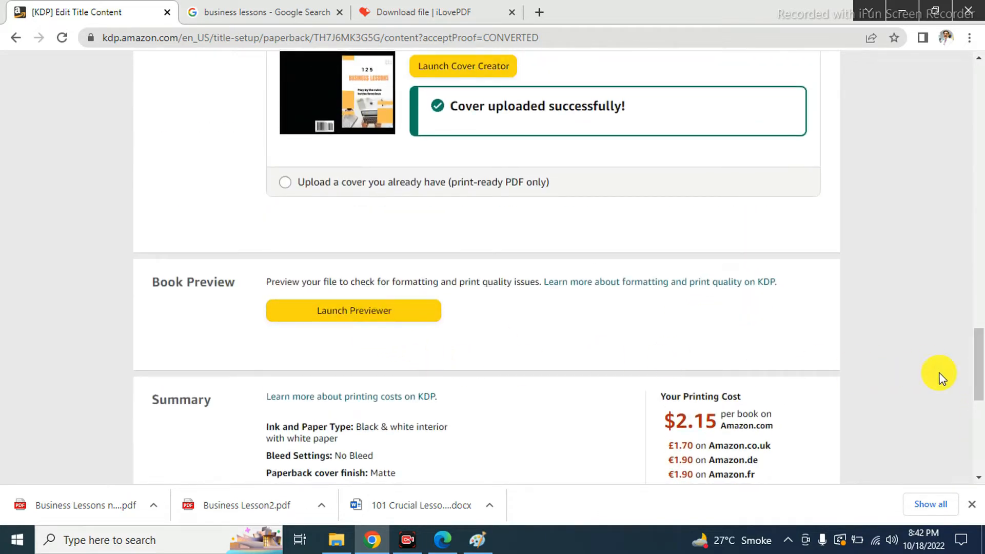
left_click_drag(980, 371, 974, 418)
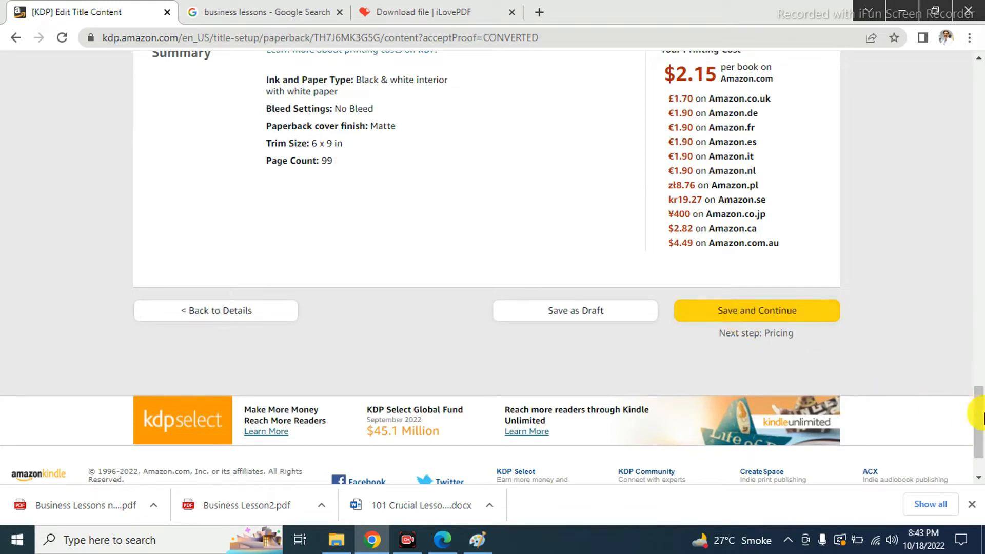
left_click_drag(973, 413, 974, 397)
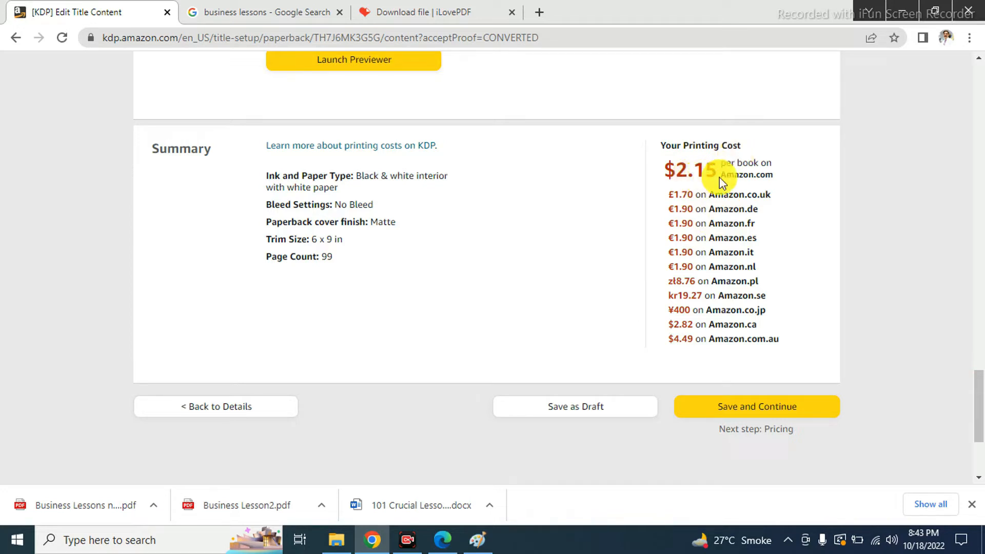
left_click_drag(799, 177, 658, 172)
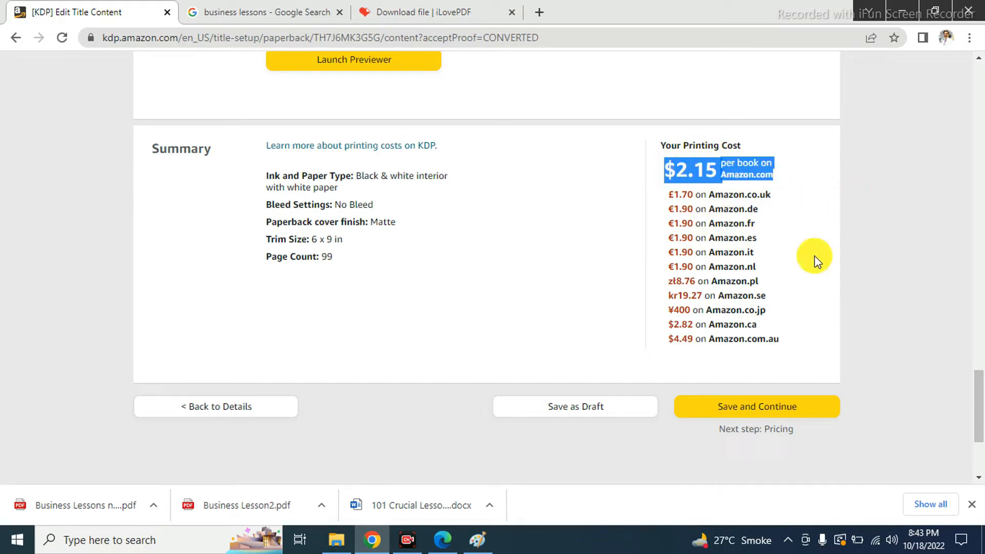
left_click(828, 377)
left_click(755, 408)
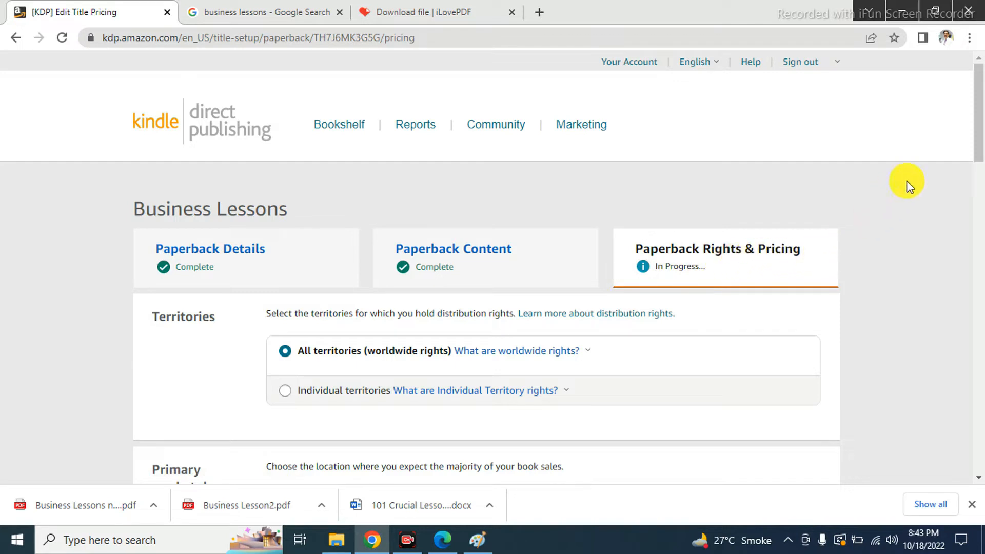
Set the paperback's Amazon.com list price to 19.99 USD
left_click_drag(978, 149, 974, 179)
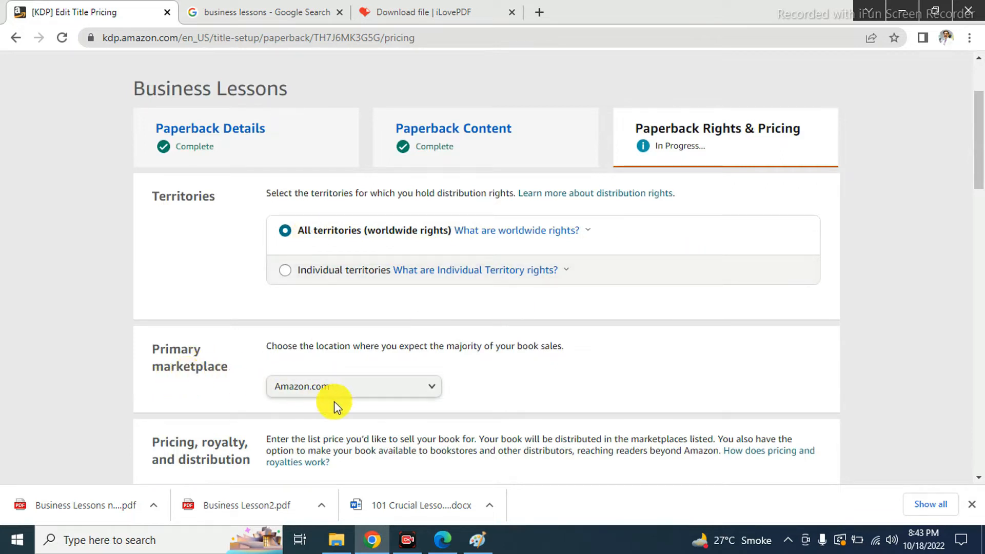
left_click_drag(978, 184, 980, 226)
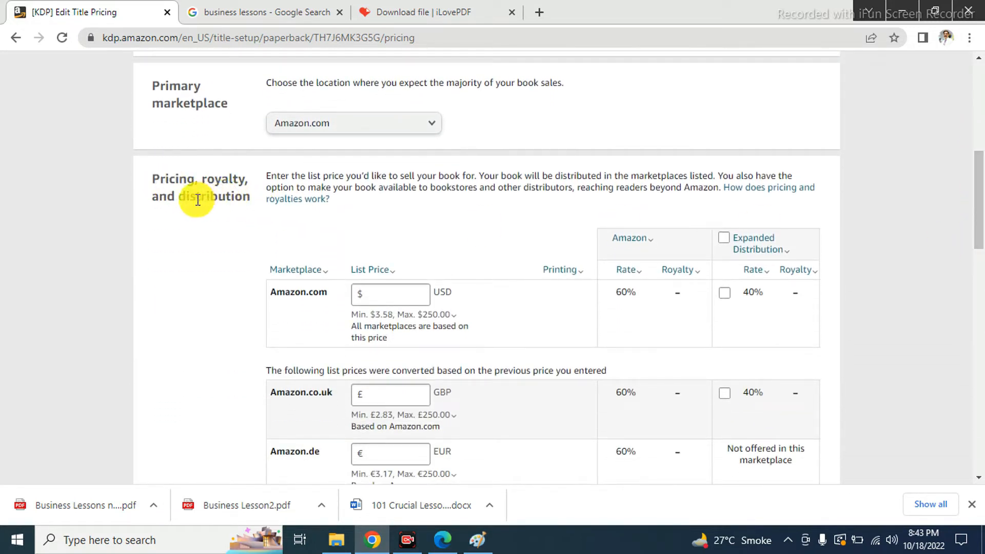
left_click(401, 294)
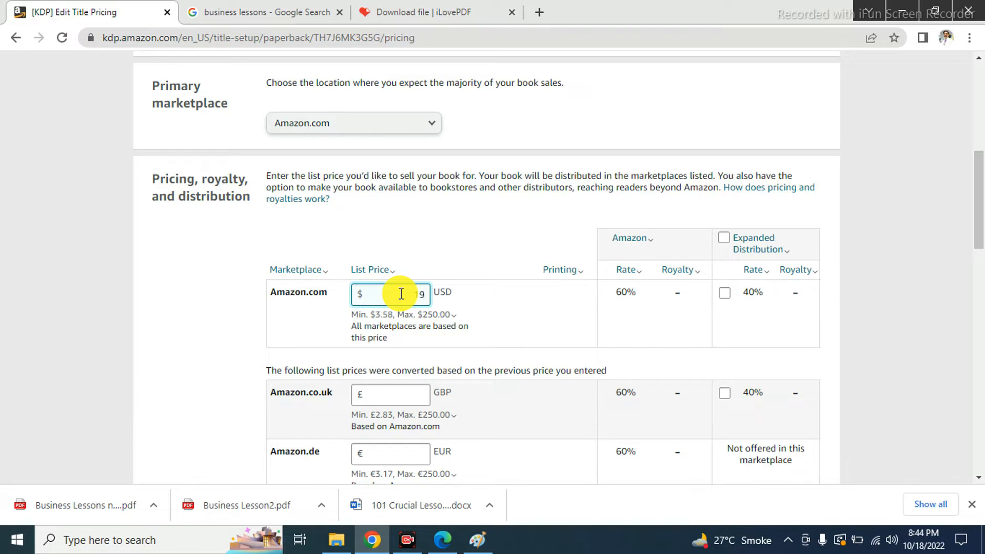
type("99")
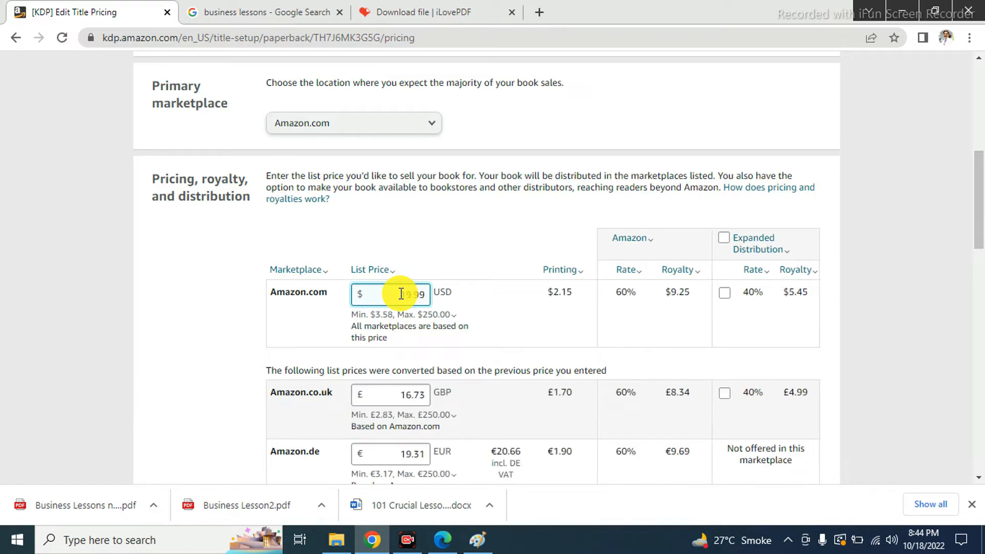
key("BackSpace")
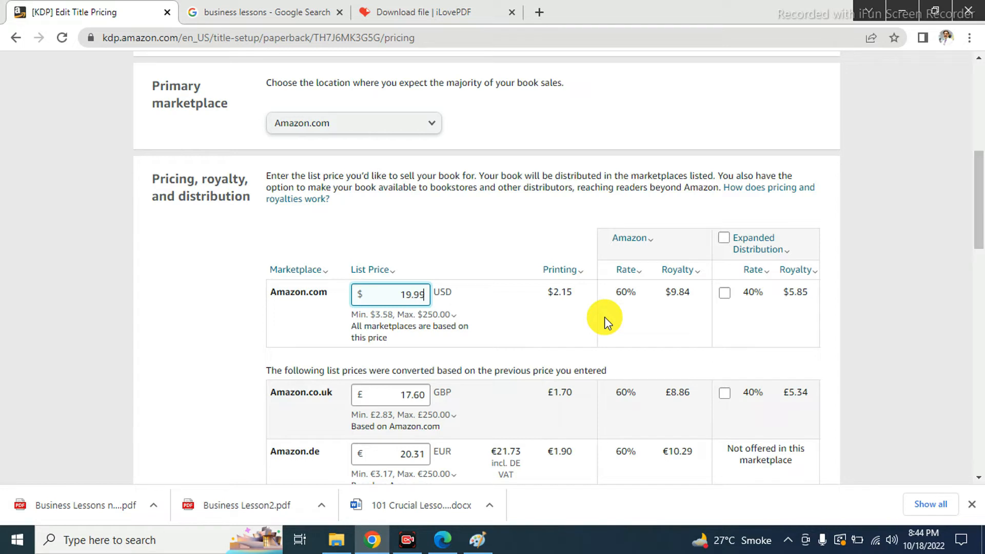
Publish the paperback book and dismiss the submission confirmation
left_click_drag(978, 234, 970, 422)
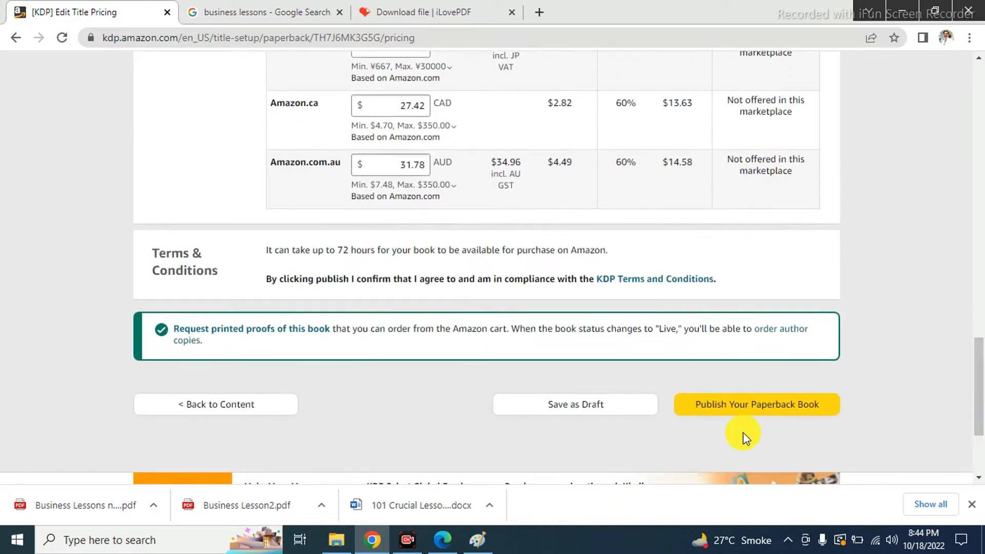
left_click(792, 410)
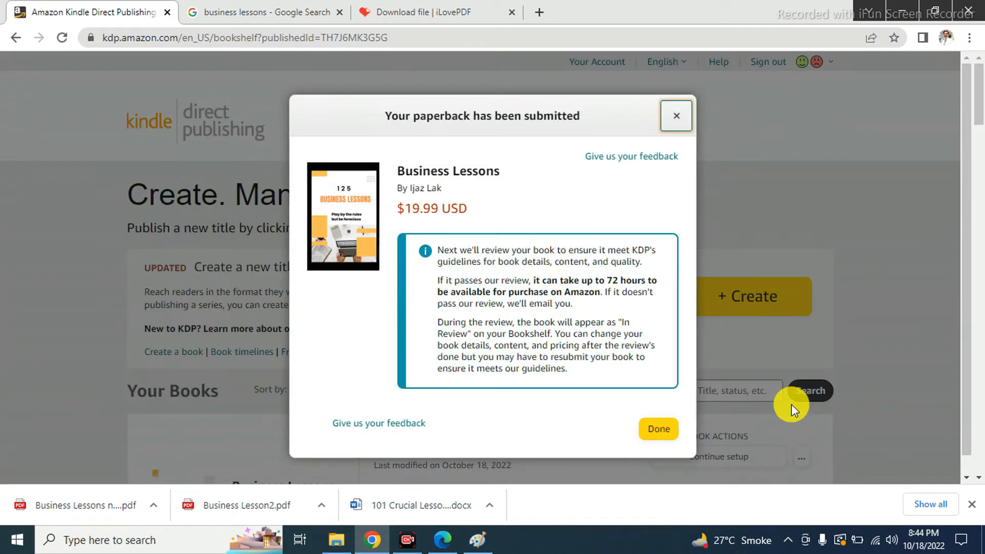
left_click(660, 430)
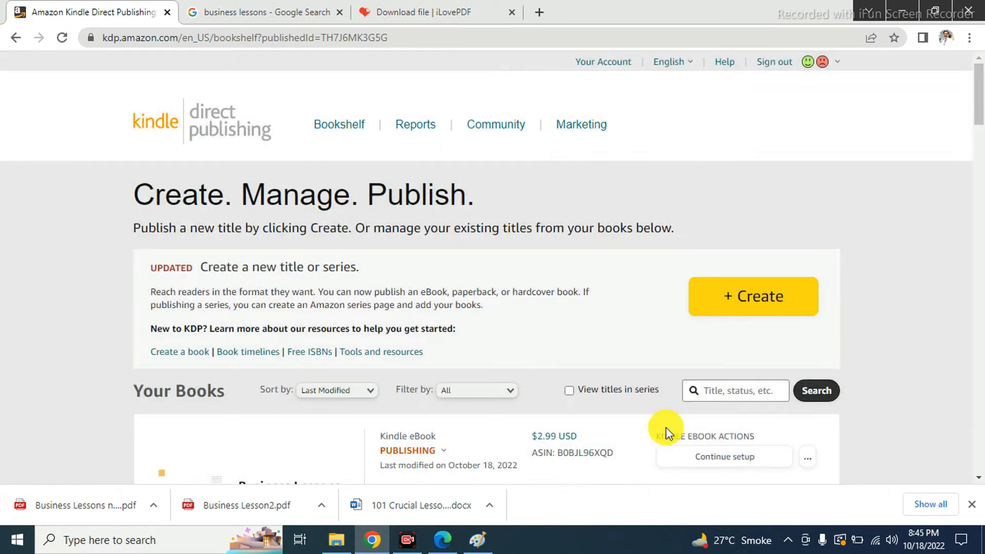
Create a hardcover edition of Business Lessons from the bookshelf, save its prefilled details and continue to the content page
left_click_drag(973, 105, 971, 152)
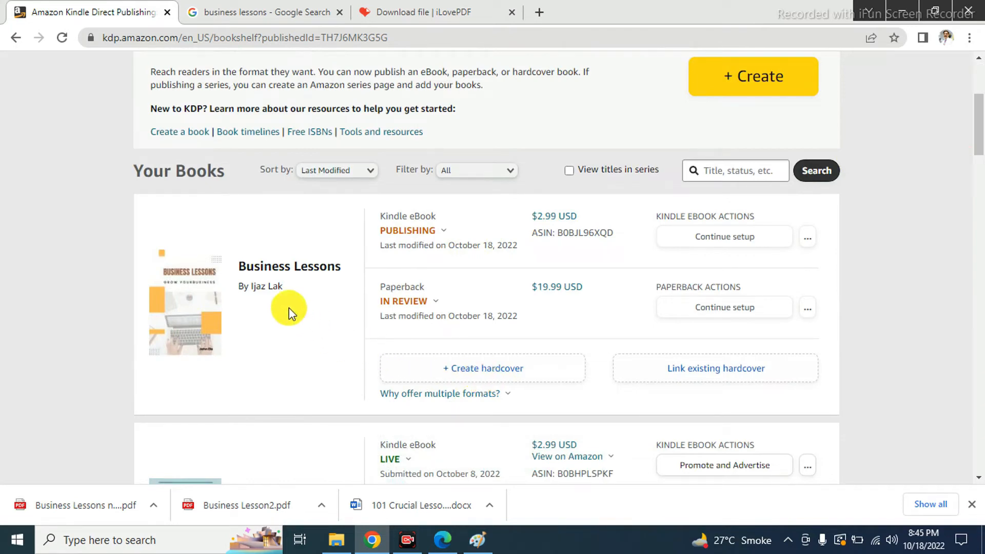
mouse_move(406, 291)
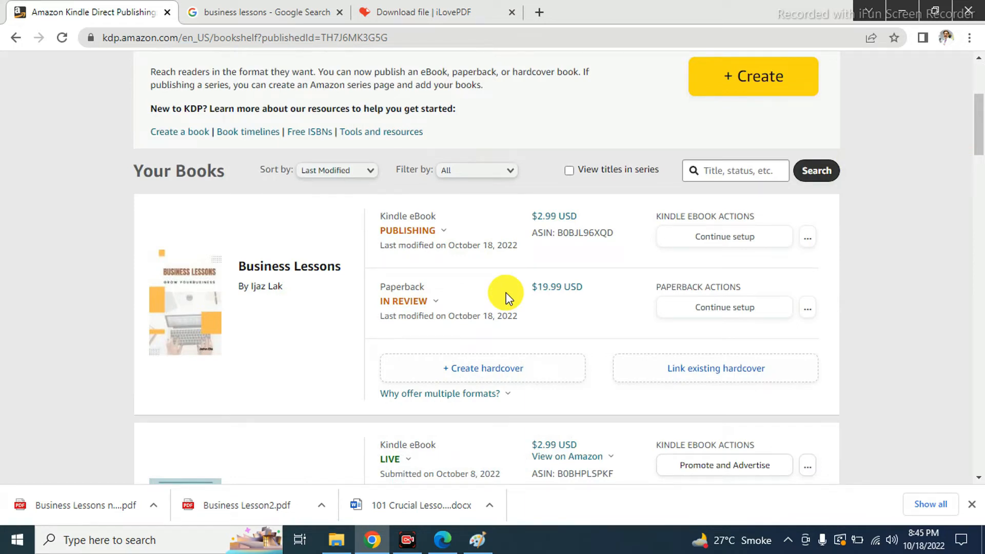
left_click(494, 374)
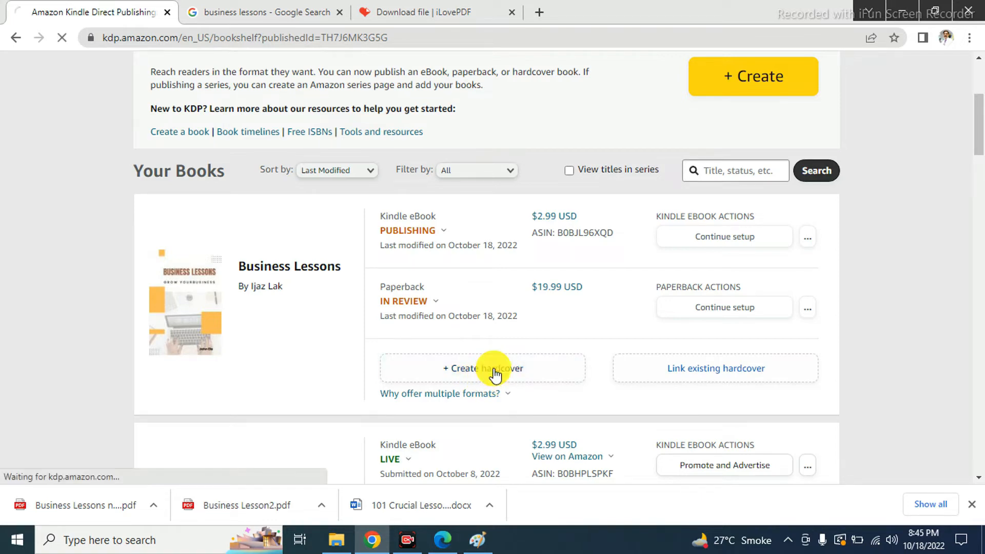
left_click_drag(974, 125, 952, 425)
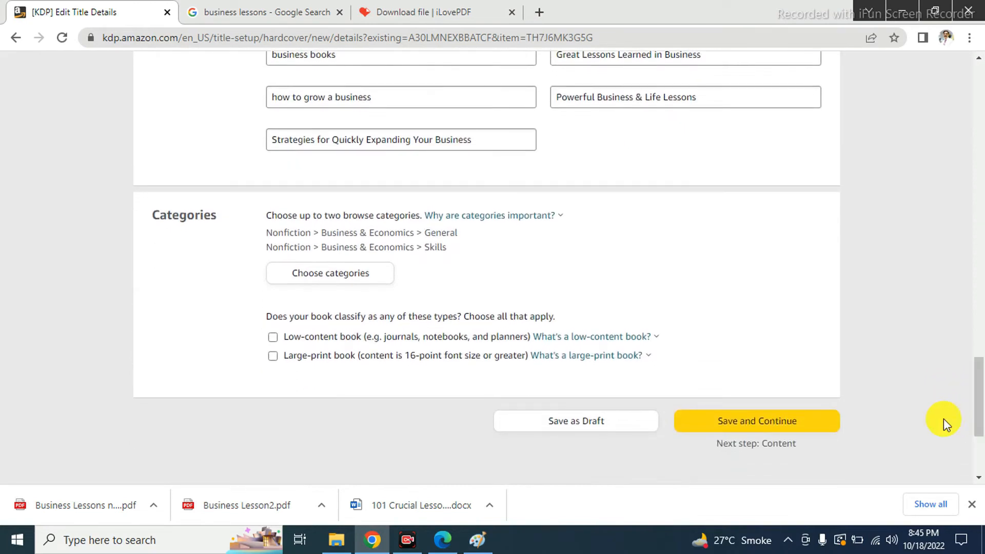
left_click(768, 417)
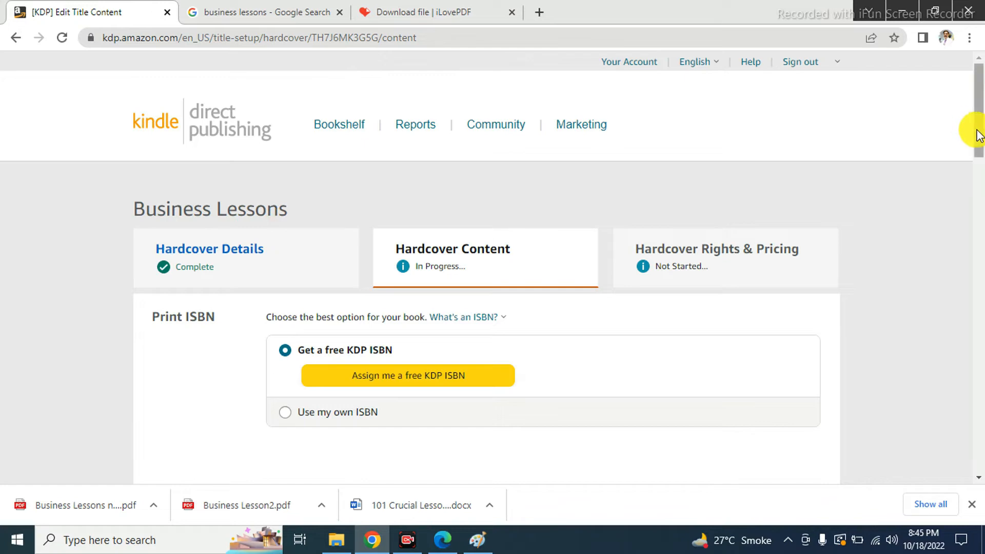
Assign a free KDP ISBN to the hardcover edition
left_click_drag(978, 135, 977, 143)
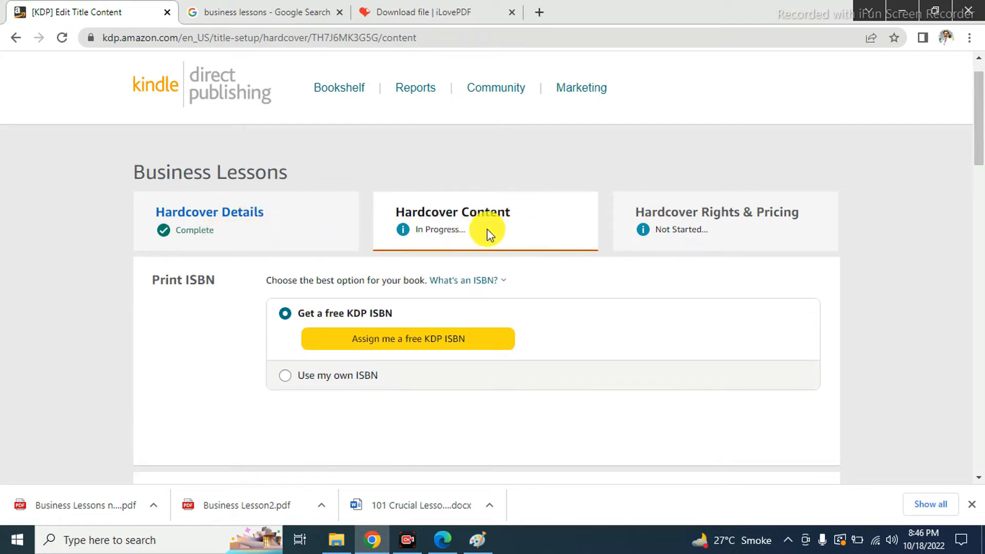
left_click(473, 281)
left_click(486, 396)
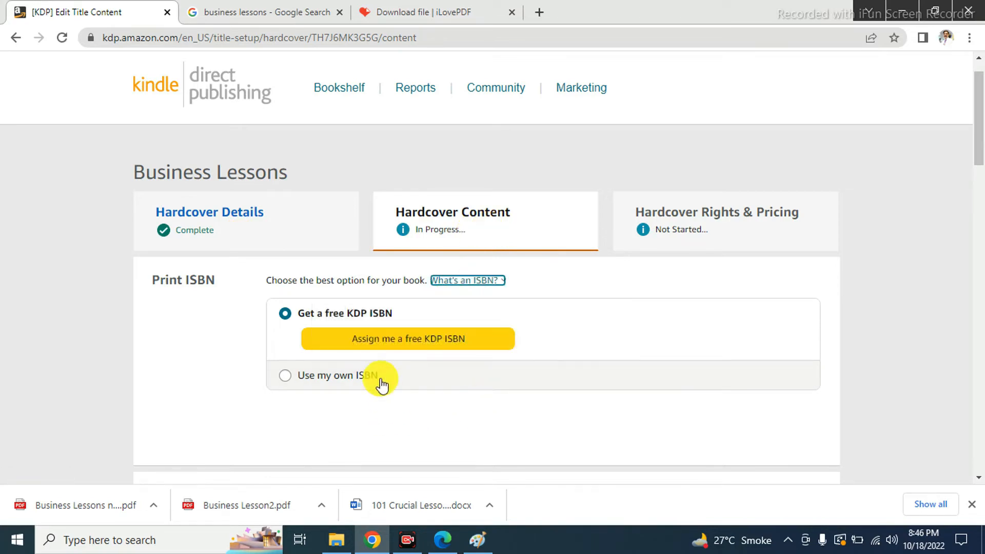
left_click(427, 341)
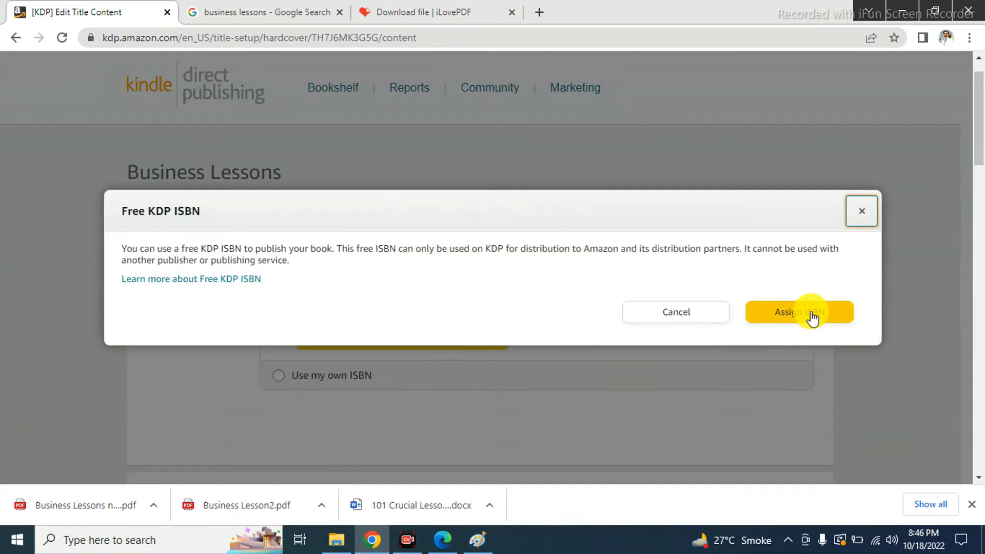
left_click(812, 318)
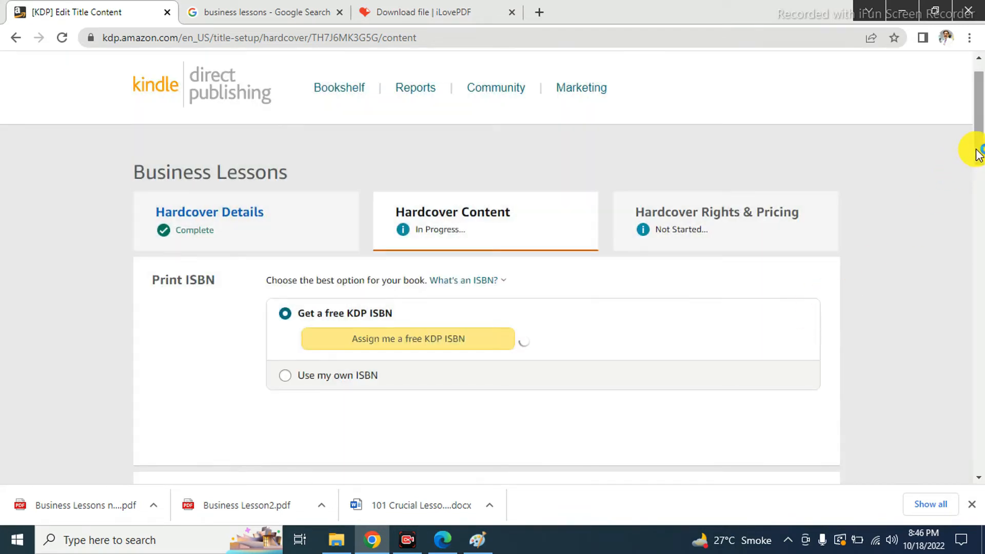
Upload the "Business Lessons new" PDF from Downloads as the hardcover manuscript
left_click_drag(977, 154, 952, 348)
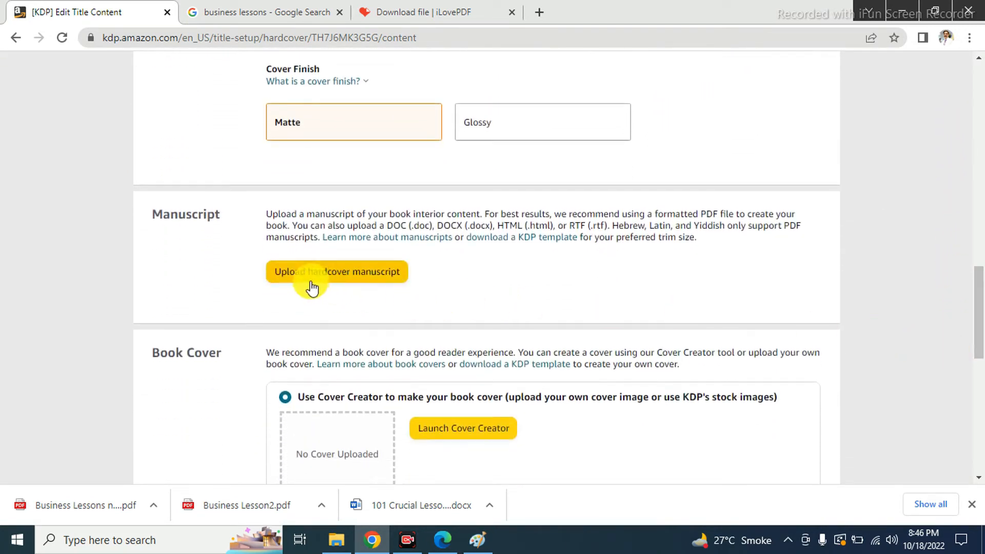
left_click(365, 270)
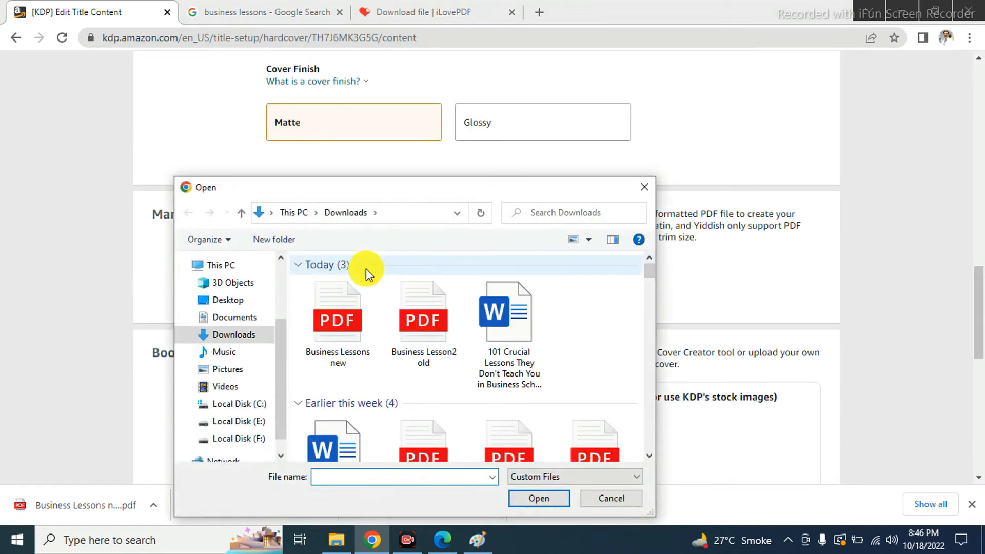
left_click(343, 326)
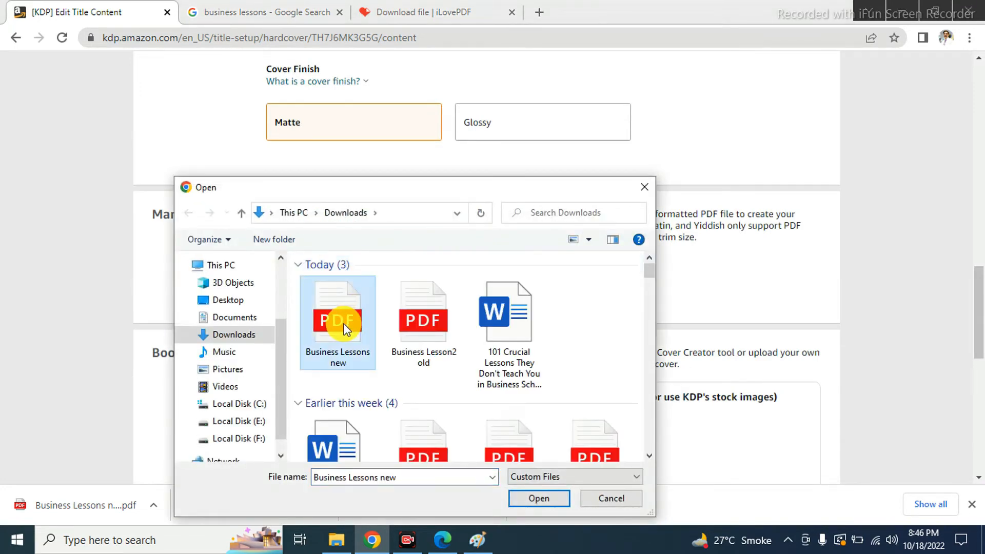
left_click(545, 495)
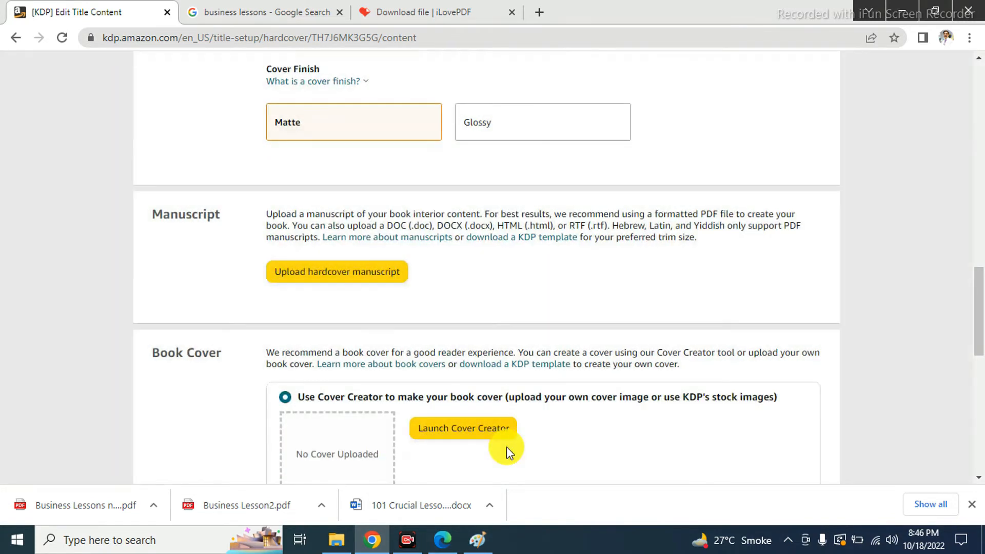
Launch Cover Creator for the hardcover and load the second image named 125 from the computer's Downloads folder
scroll(466, 462, "up", 1)
left_click(464, 477)
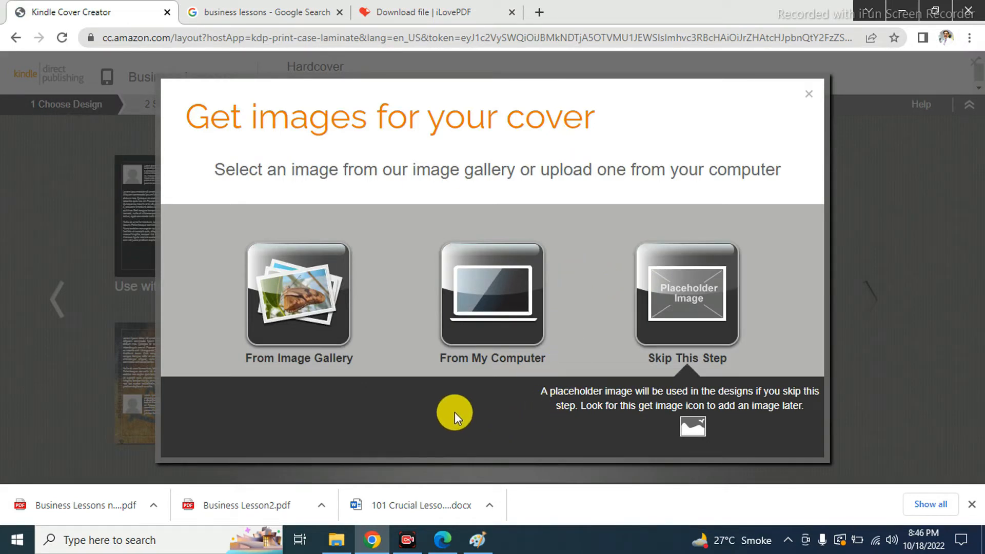
left_click(495, 311)
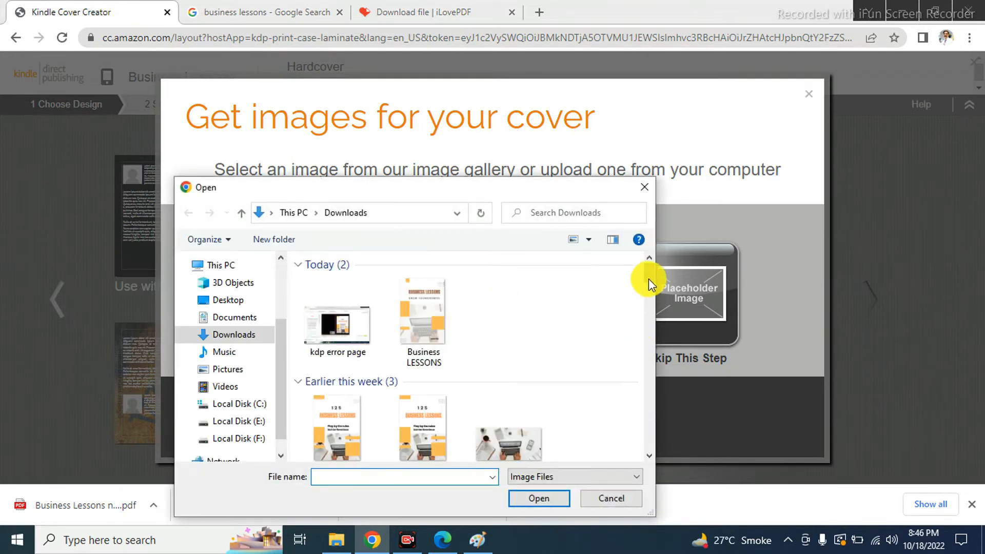
scroll(650, 282, "down", 3)
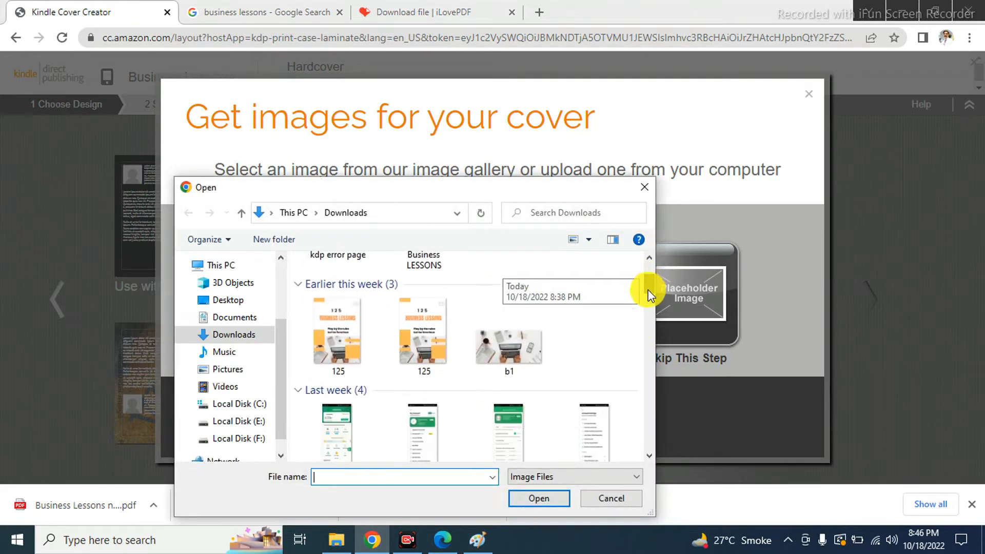
left_click(423, 325)
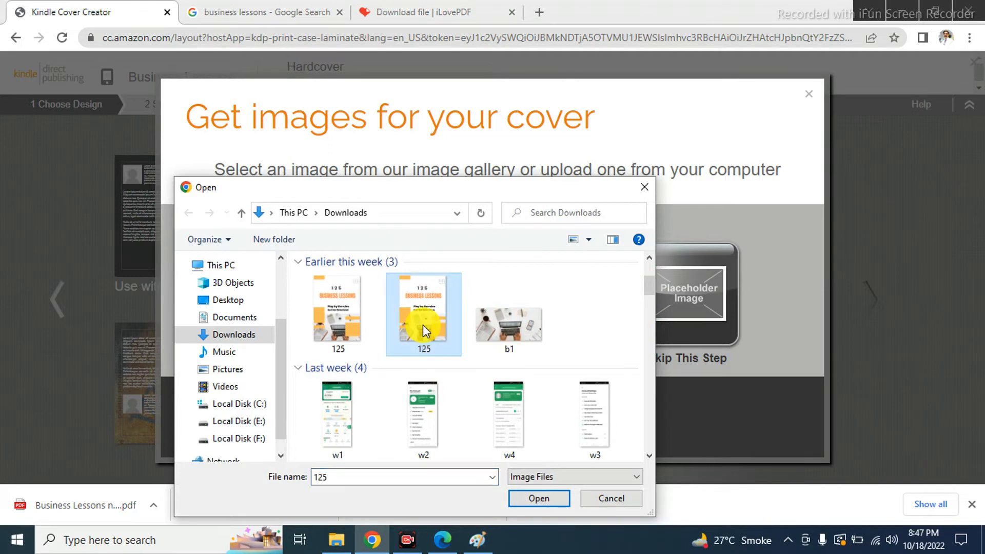
left_click(537, 498)
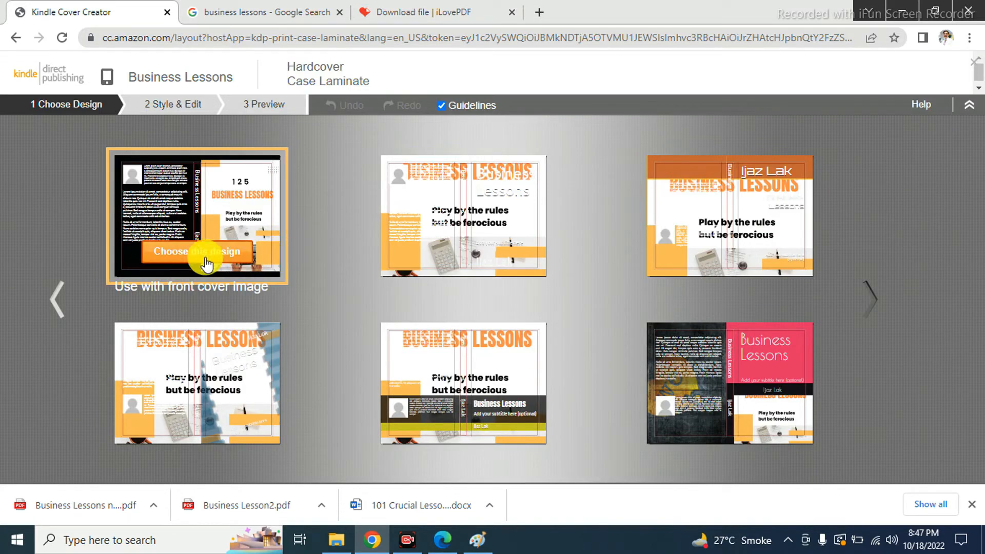
Choose the "Use with front cover image" design for the hardcover and delete both placeholder texts on its back cover
left_click(195, 254)
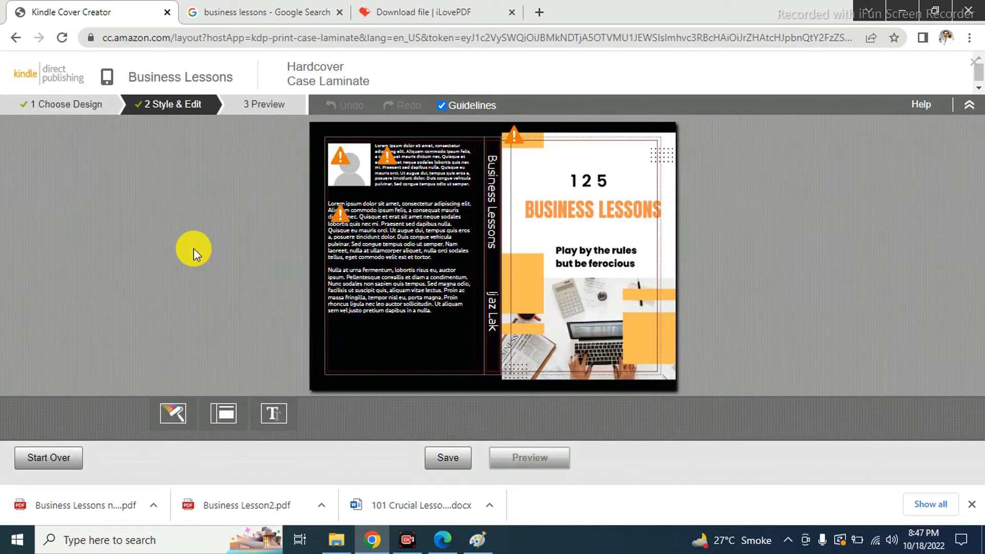
left_click(398, 296)
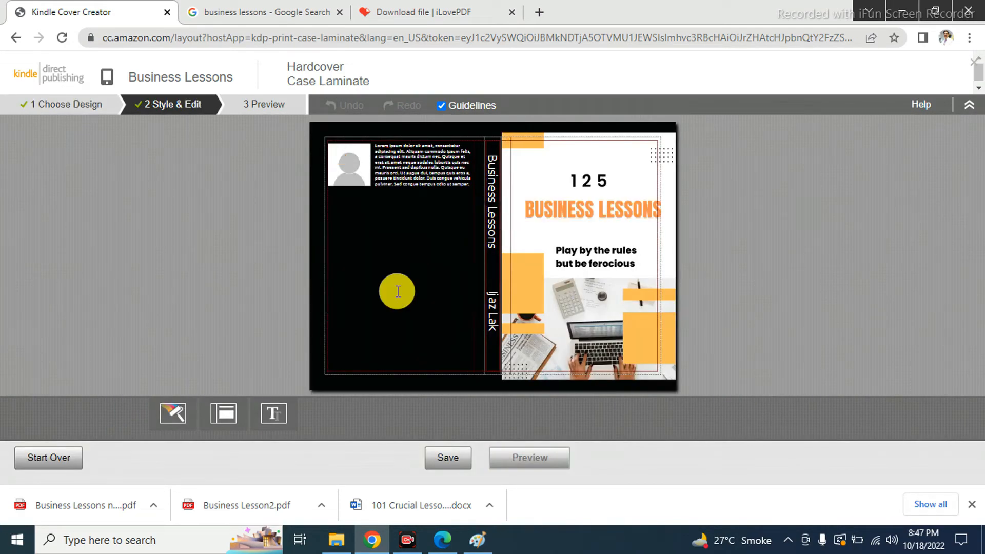
left_click(419, 170)
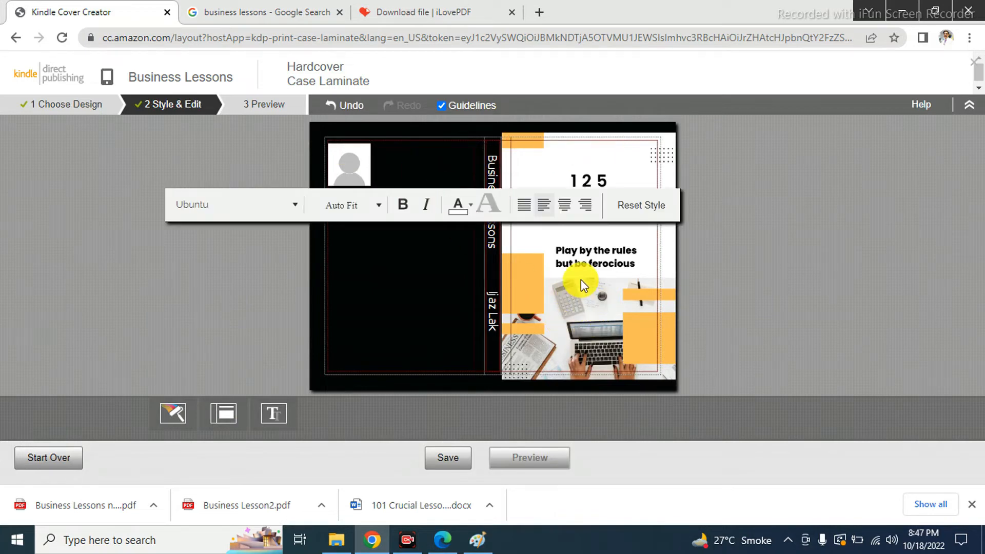
left_click(581, 279)
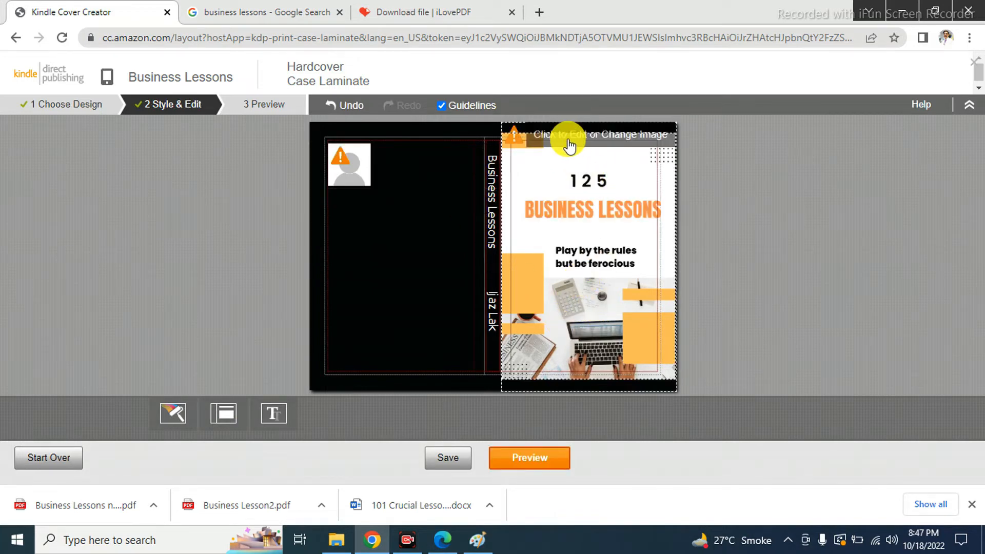